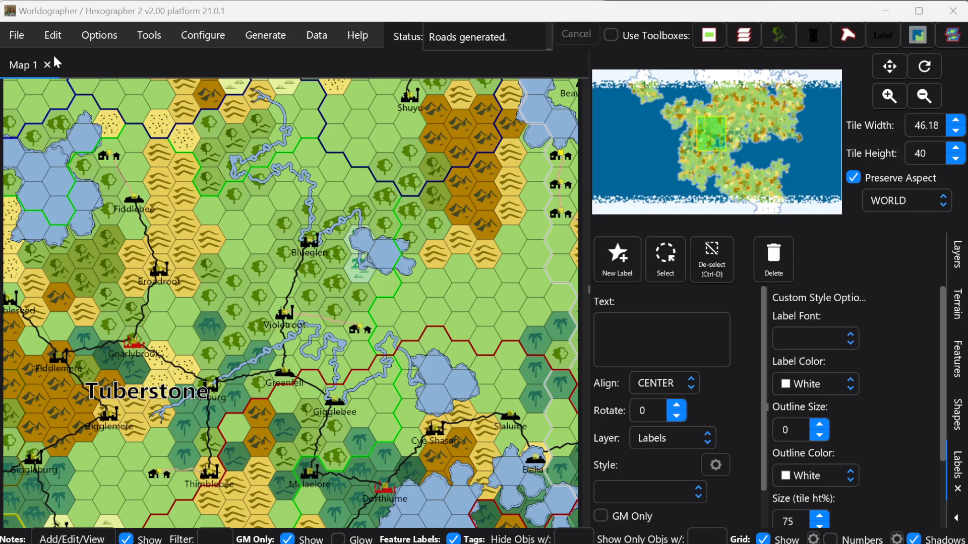
# Start setting up a new world/kingdom map and move the setup window fully into view
pyautogui.click(26, 44)
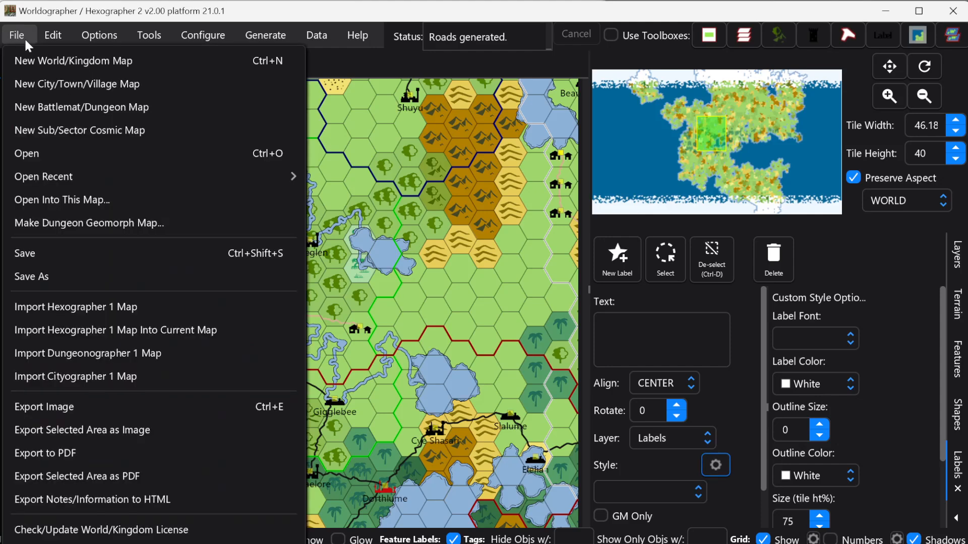
pyautogui.click(46, 58)
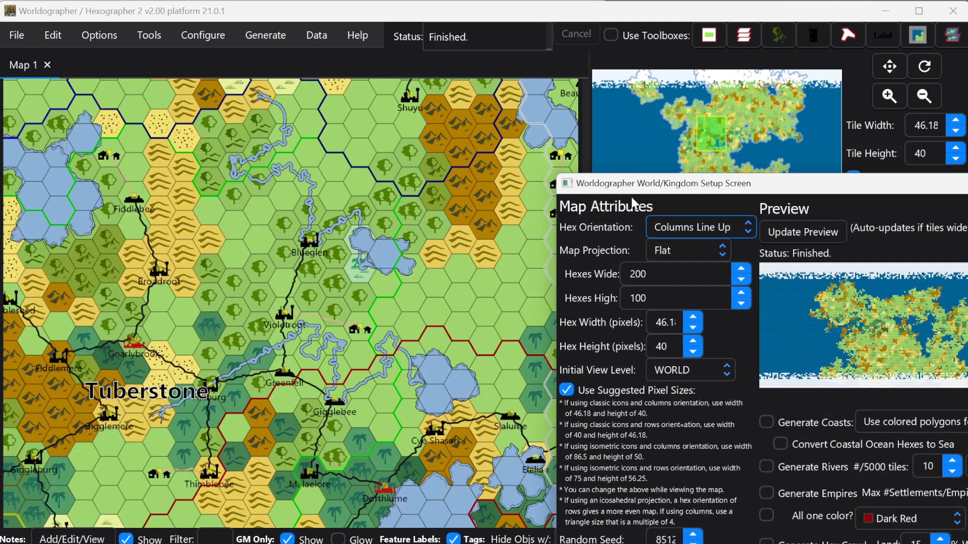
pyautogui.moveTo(688, 188); pyautogui.dragTo(229, 57)
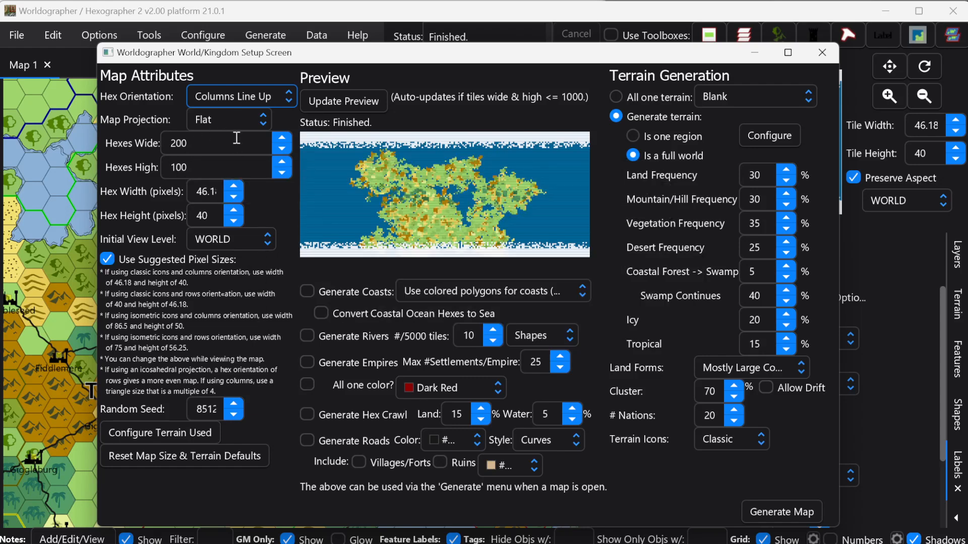
# Try the Icosahedral map projection and set the projection back to Flat
pyautogui.click(231, 118)
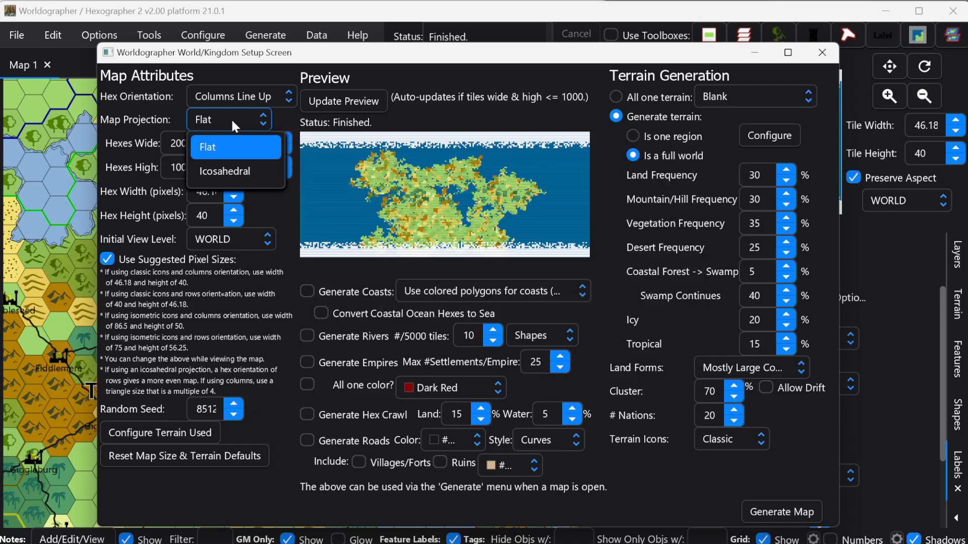
pyautogui.click(216, 166)
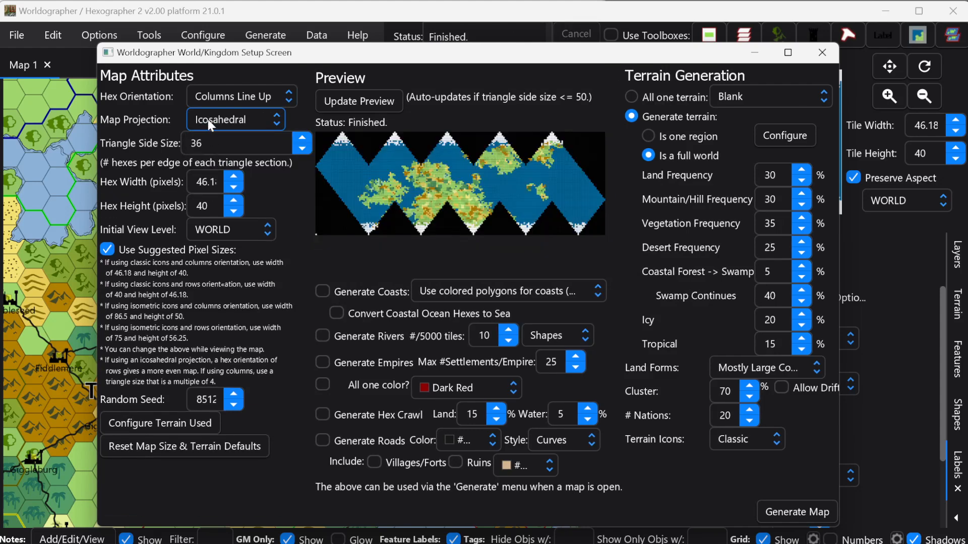
pyautogui.click(209, 123)
pyautogui.click(207, 146)
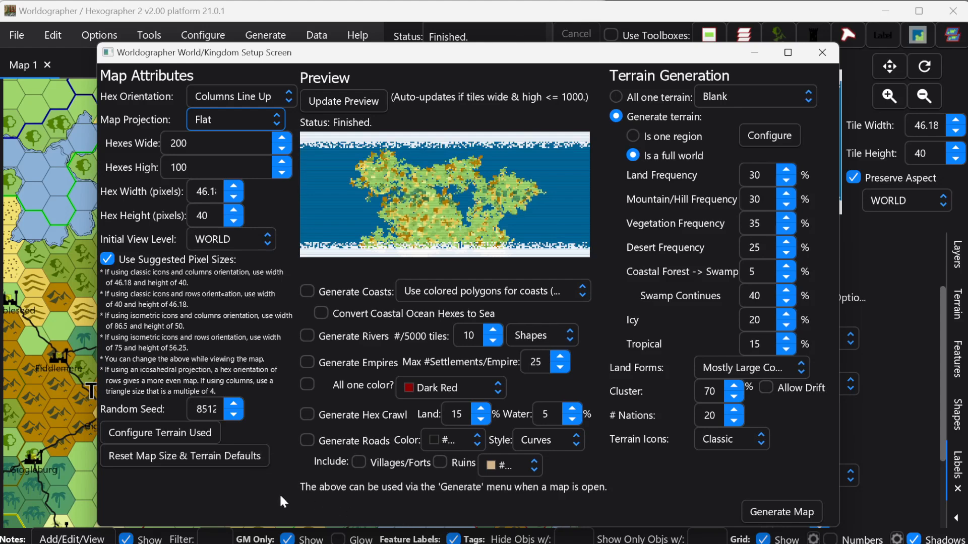
# Review the default and customized terrain assignments used for world generation, leaving them as they are
pyautogui.click(164, 433)
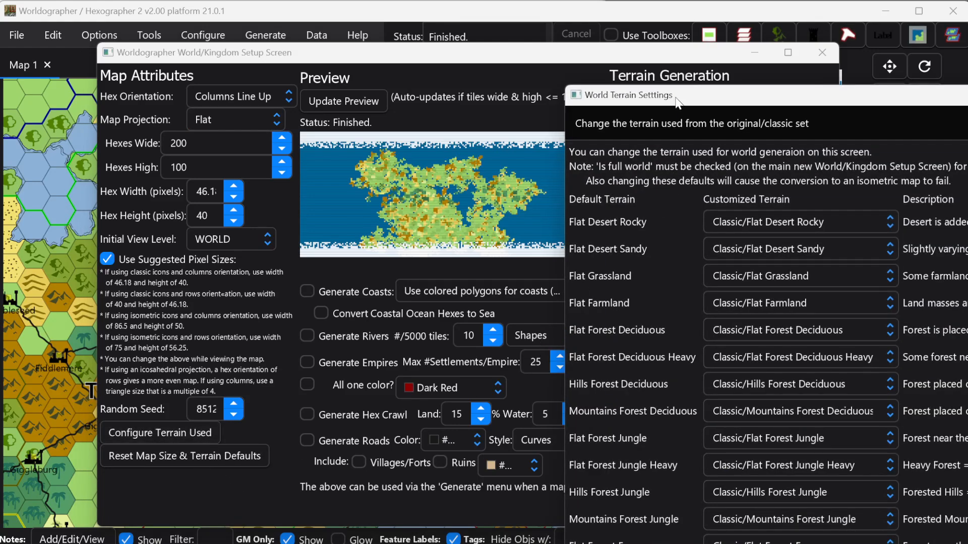
pyautogui.moveTo(677, 100); pyautogui.dragTo(217, 38)
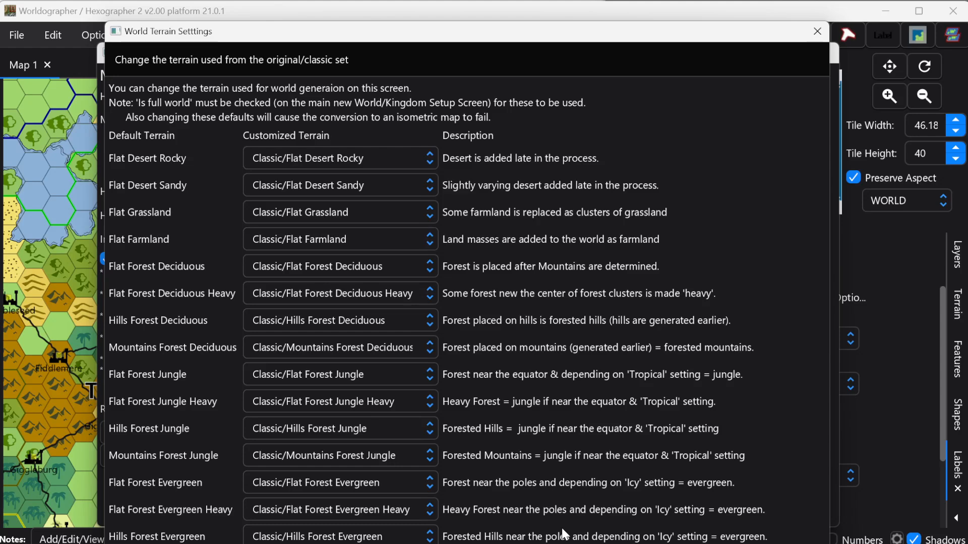
pyautogui.click(819, 32)
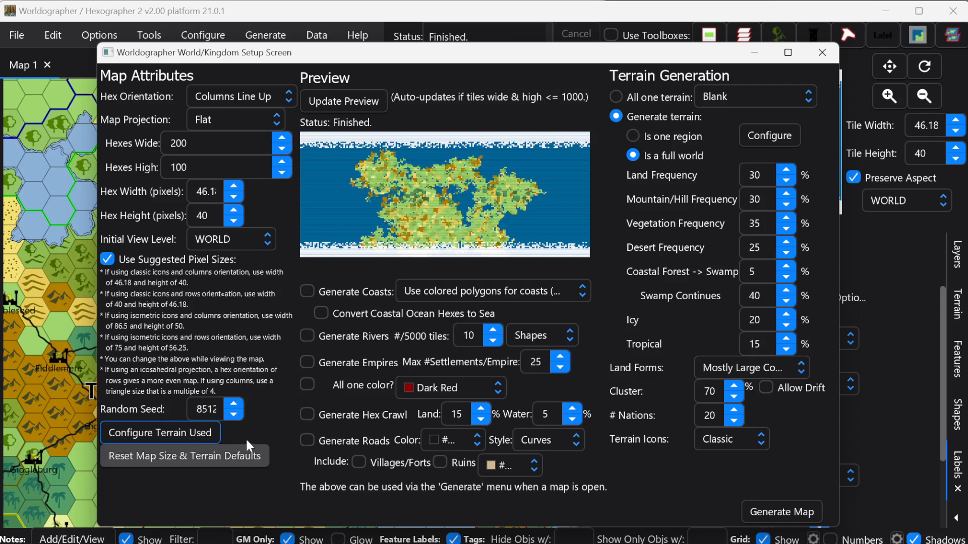
# Raise the random seed by two increments and generate the flat full-world map, 200 hexes wide and 100 high
pyautogui.click(239, 404)
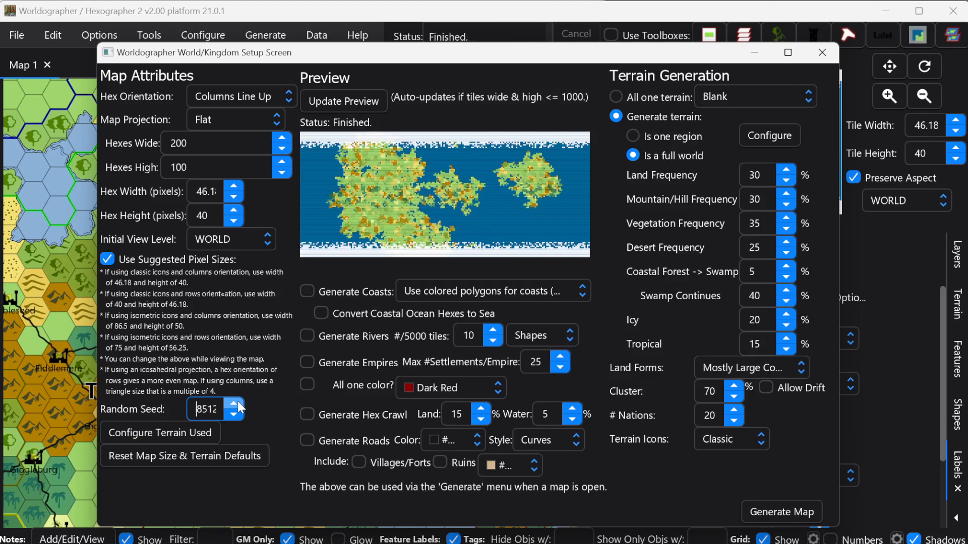
pyautogui.click(238, 407)
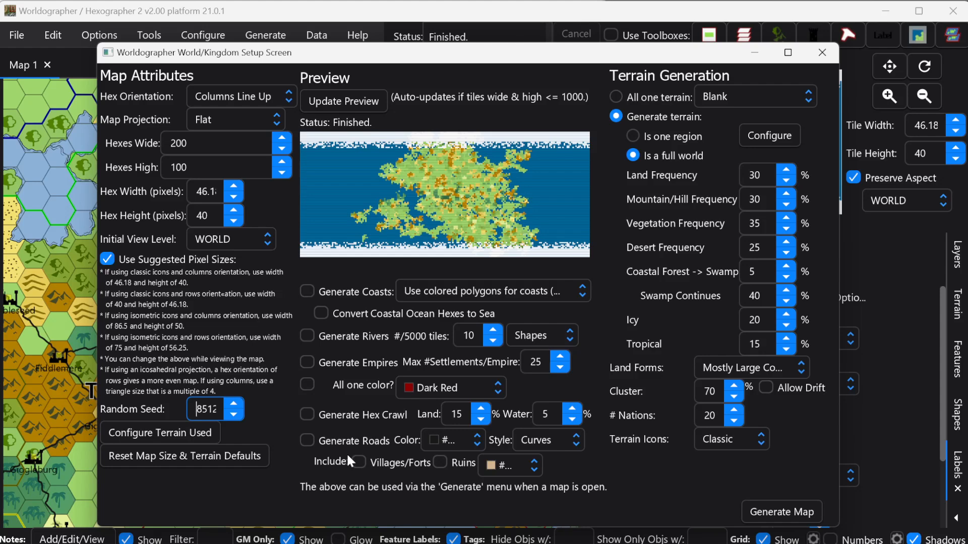
pyautogui.moveTo(260, 57); pyautogui.dragTo(546, 486)
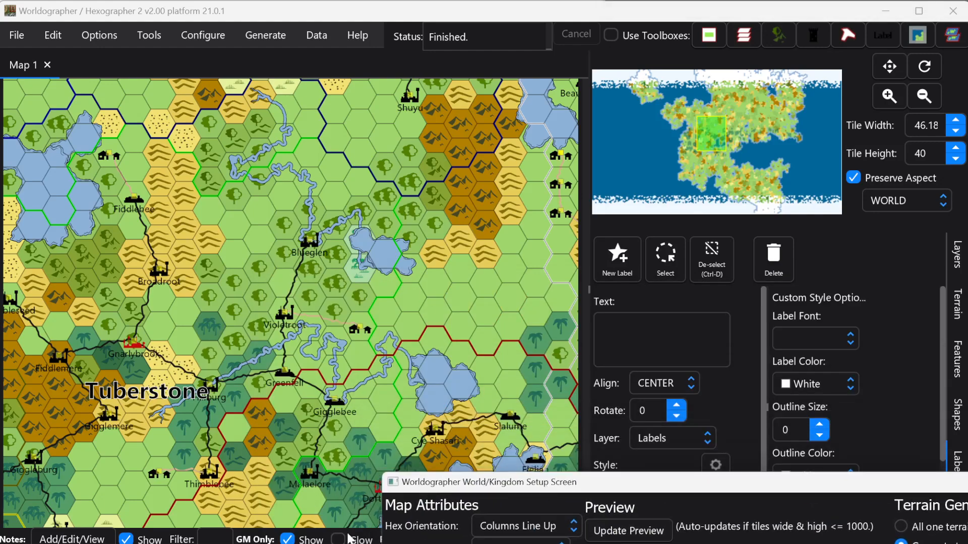
pyautogui.moveTo(471, 489); pyautogui.dragTo(186, 68)
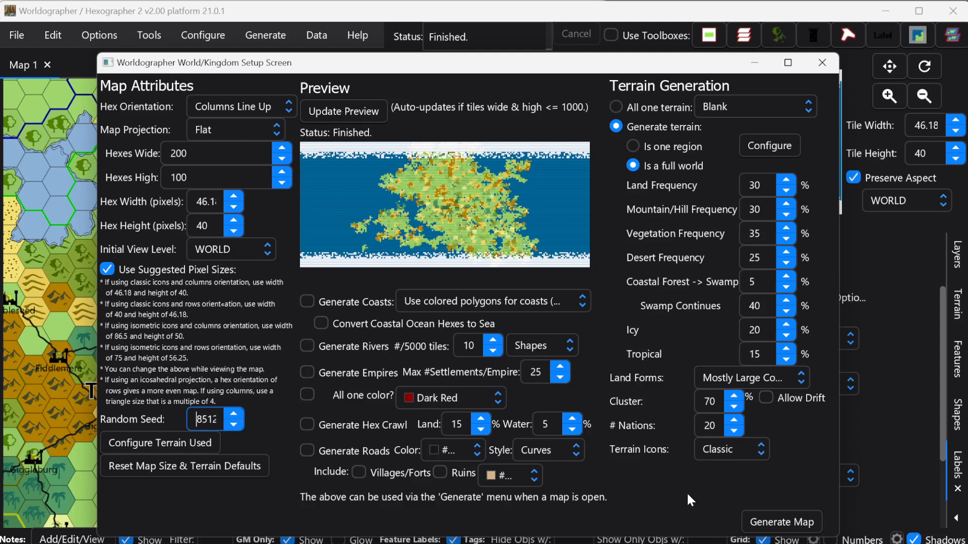
pyautogui.click(779, 525)
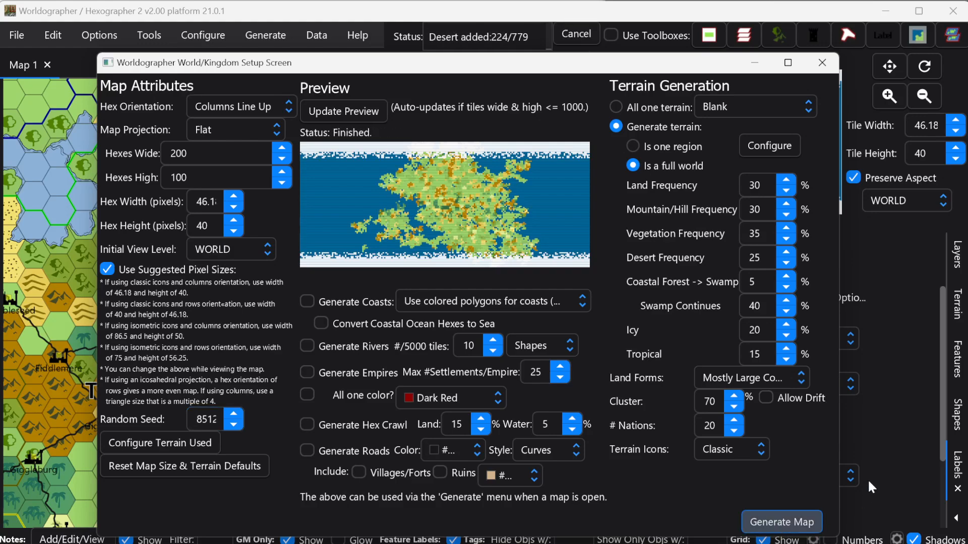
pyautogui.moveTo(677, 107)
pyautogui.mouseDown()
pyautogui.moveTo(712, 147)
pyautogui.moveTo(736, 151)
pyautogui.moveTo(767, 134)
pyautogui.moveTo(778, 147)
pyautogui.moveTo(755, 159)
pyautogui.moveTo(691, 156)
pyautogui.moveTo(700, 179)
pyautogui.moveTo(713, 177)
pyautogui.moveTo(667, 109)
pyautogui.moveTo(676, 99)
pyautogui.moveTo(685, 112)
pyautogui.mouseUp()
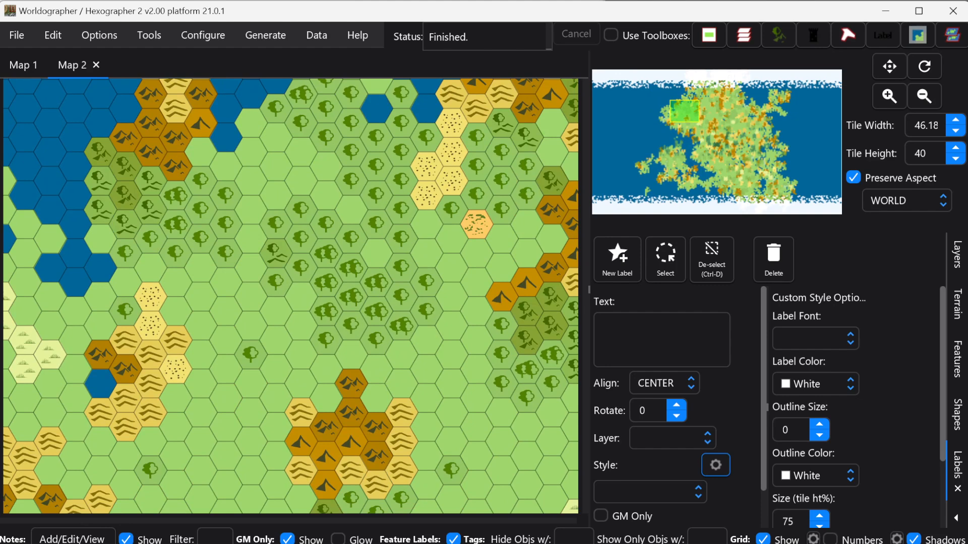
pyautogui.click(257, 40)
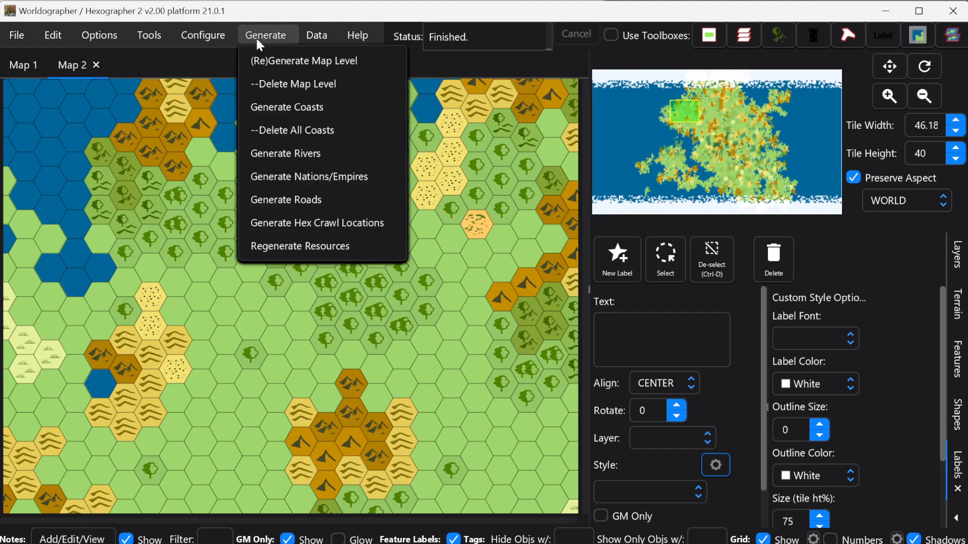
pyautogui.click(262, 109)
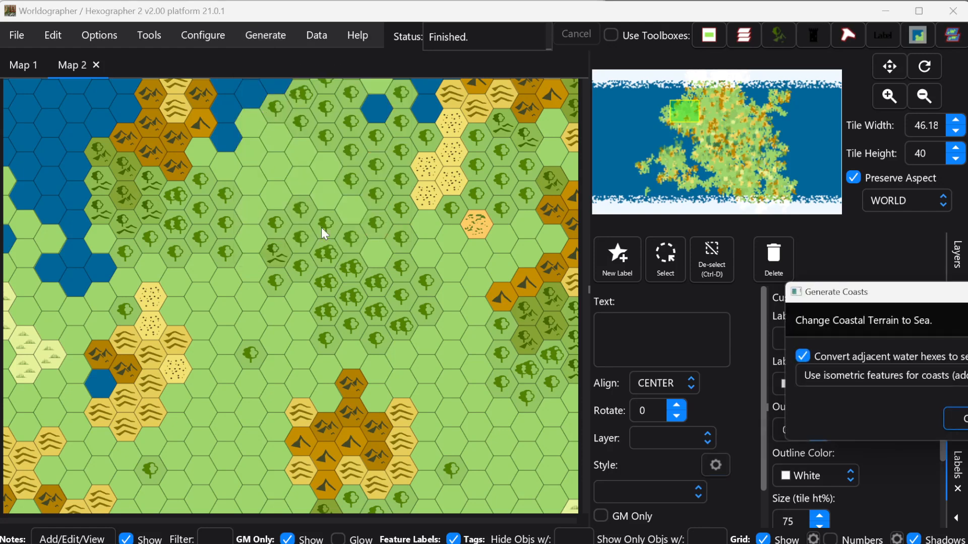
pyautogui.moveTo(809, 293); pyautogui.dragTo(321, 173)
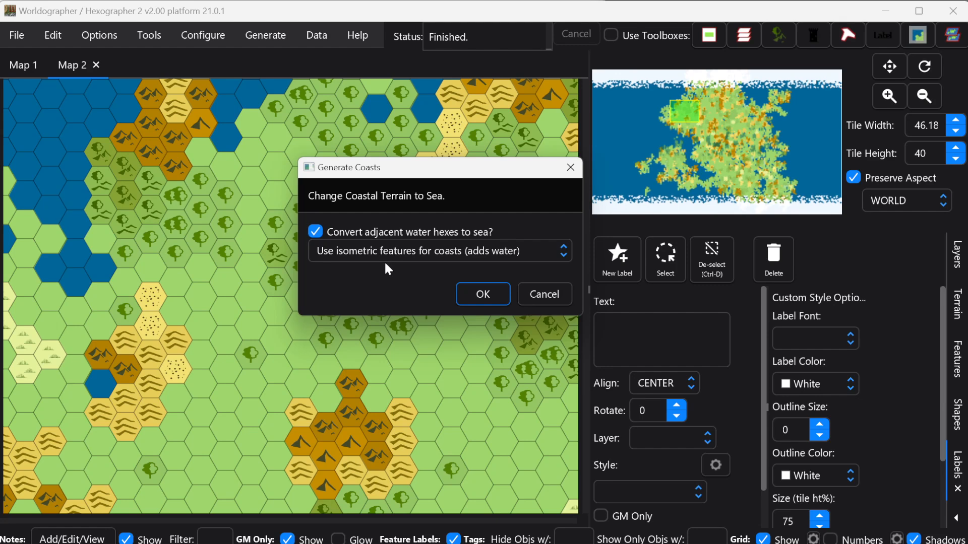
pyautogui.click(408, 261)
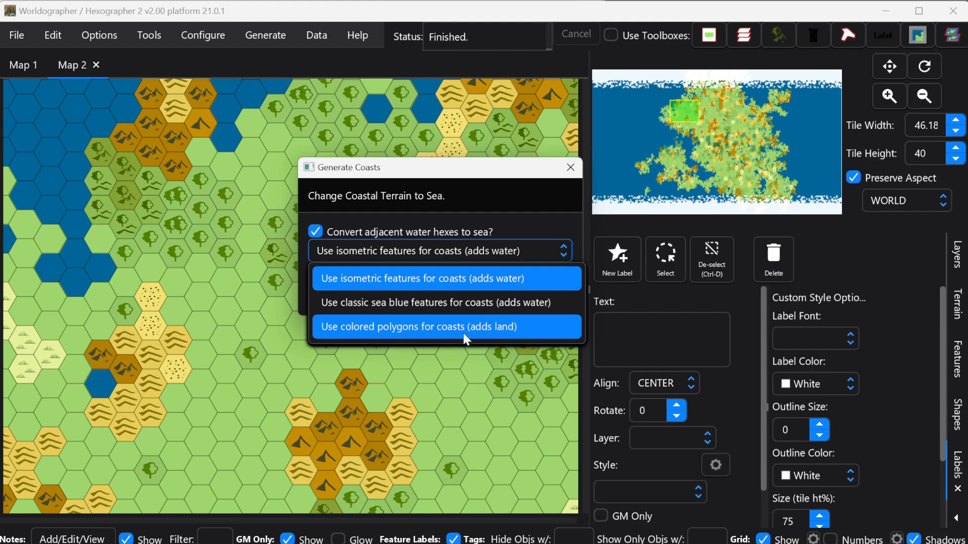
pyautogui.click(567, 170)
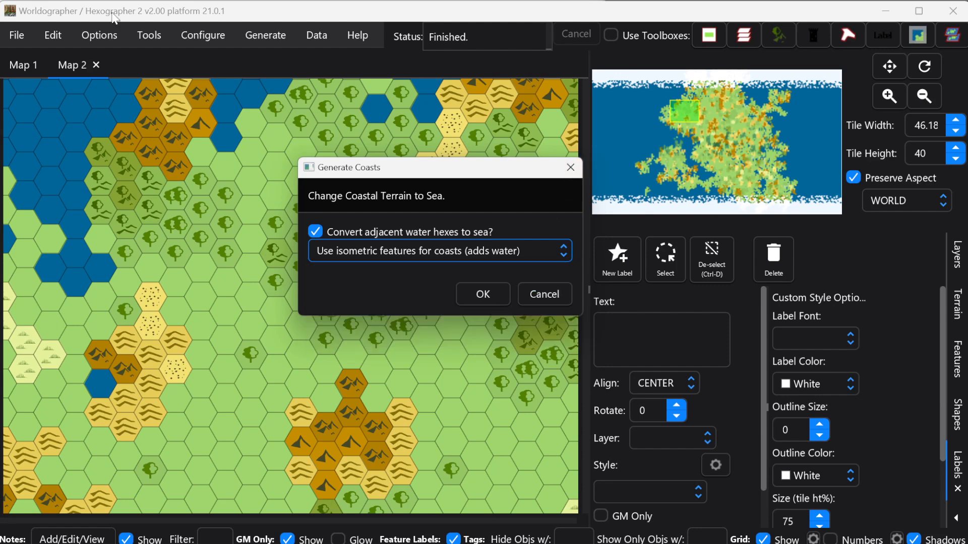
pyautogui.click(550, 288)
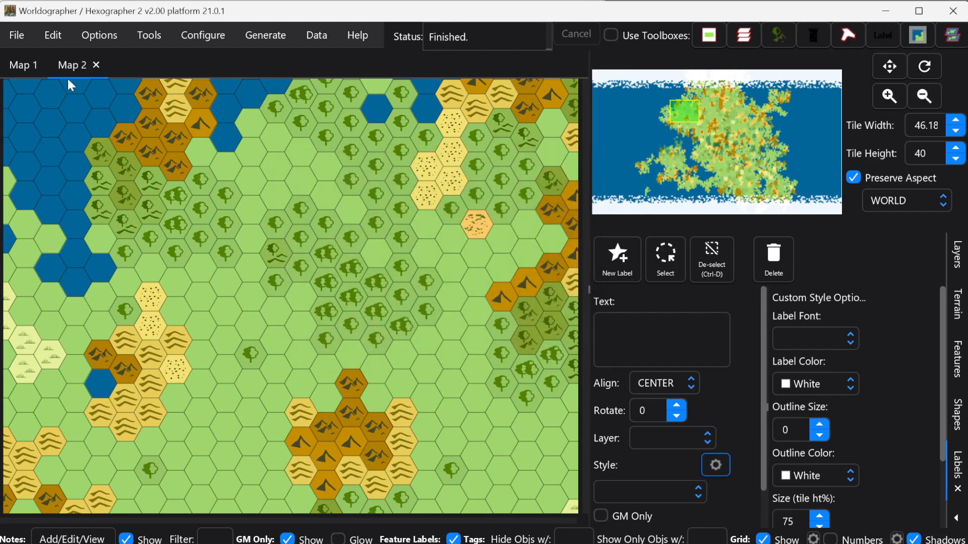
# Switch to Map 1 and hide its note markers to show the coastline around Mistbury unobstructed
pyautogui.click(19, 66)
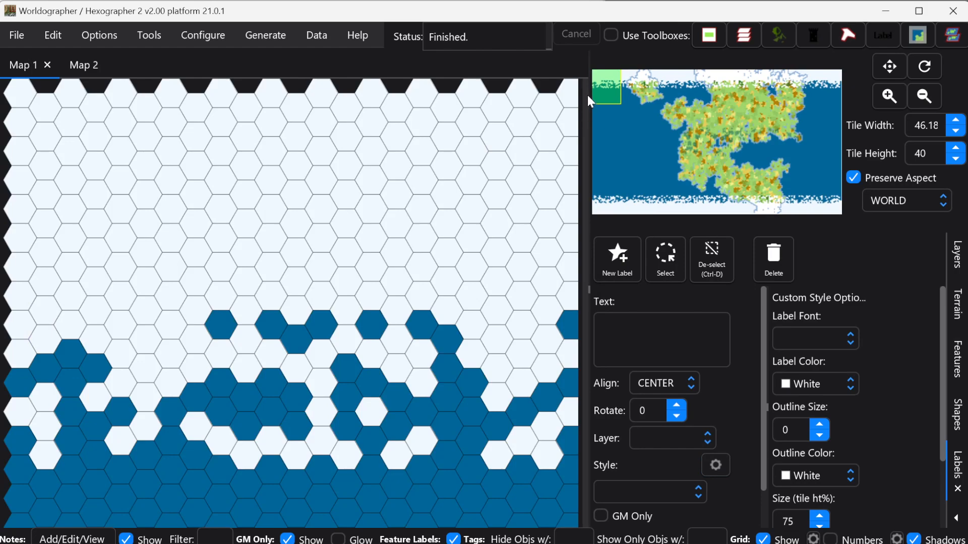
pyautogui.moveTo(691, 127)
pyautogui.mouseDown()
pyautogui.moveTo(720, 125)
pyautogui.moveTo(697, 125)
pyautogui.mouseUp()
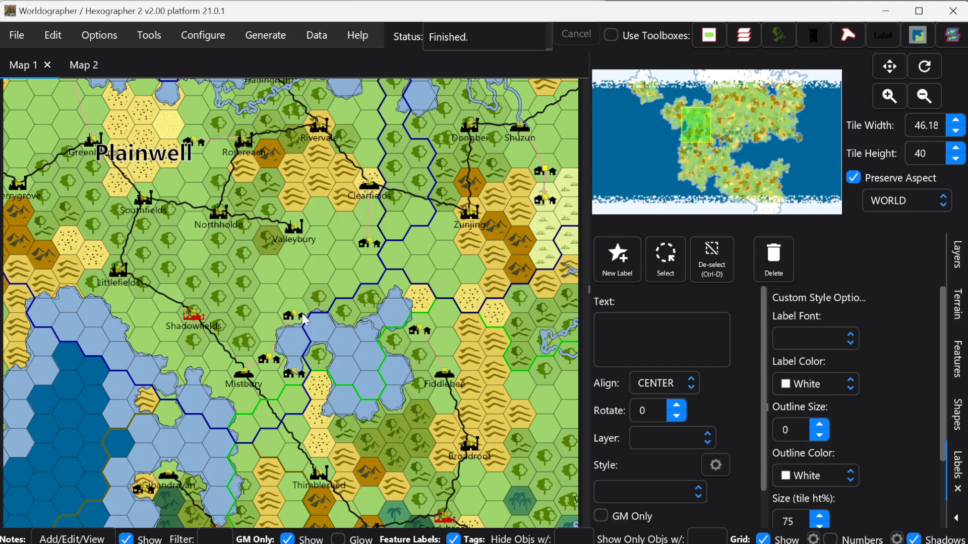
pyautogui.scroll(6, 218, 353)
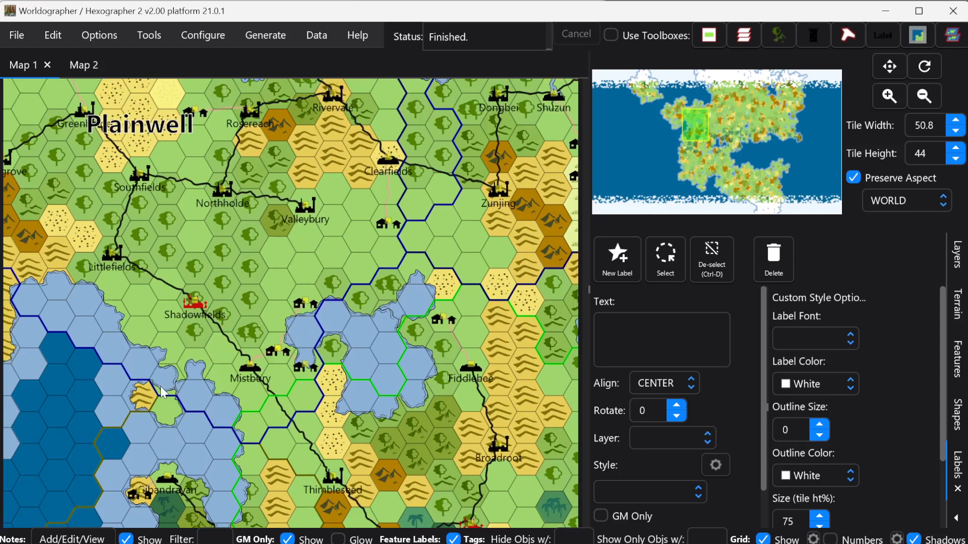
pyautogui.scroll(2, 131, 294)
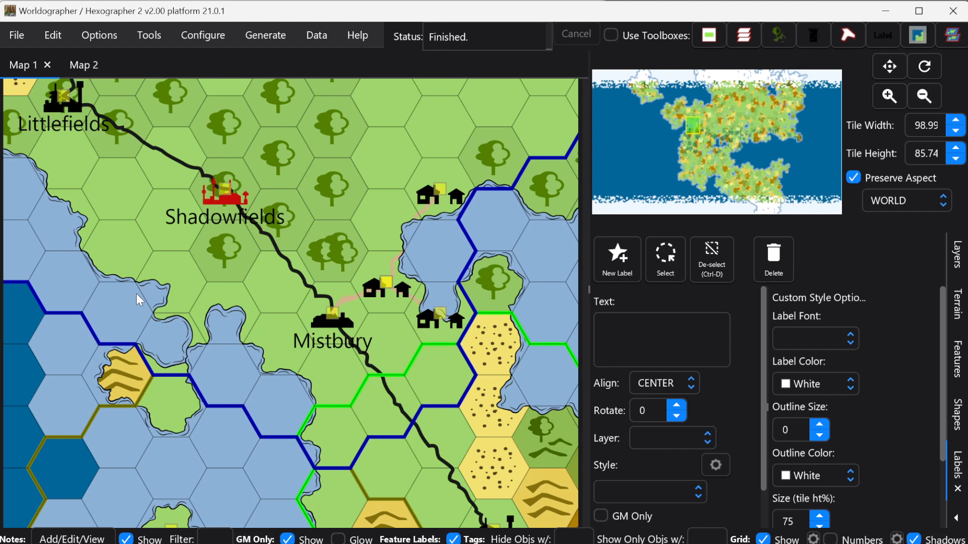
pyautogui.click(126, 539)
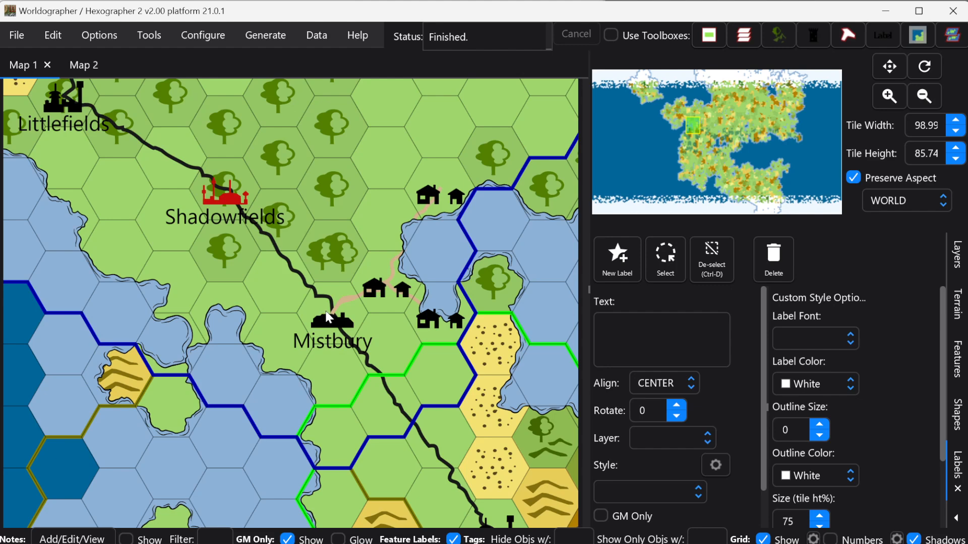
pyautogui.click(126, 539)
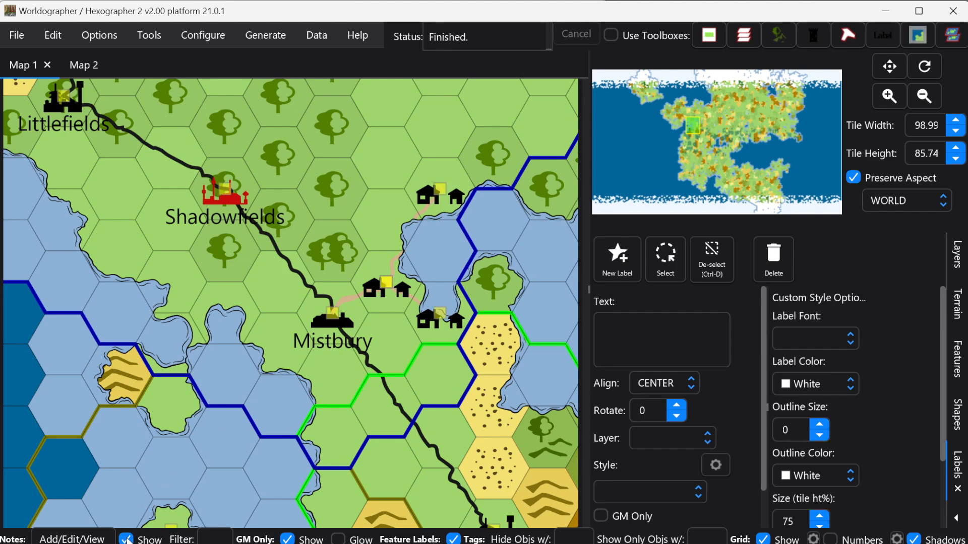
pyautogui.click(126, 539)
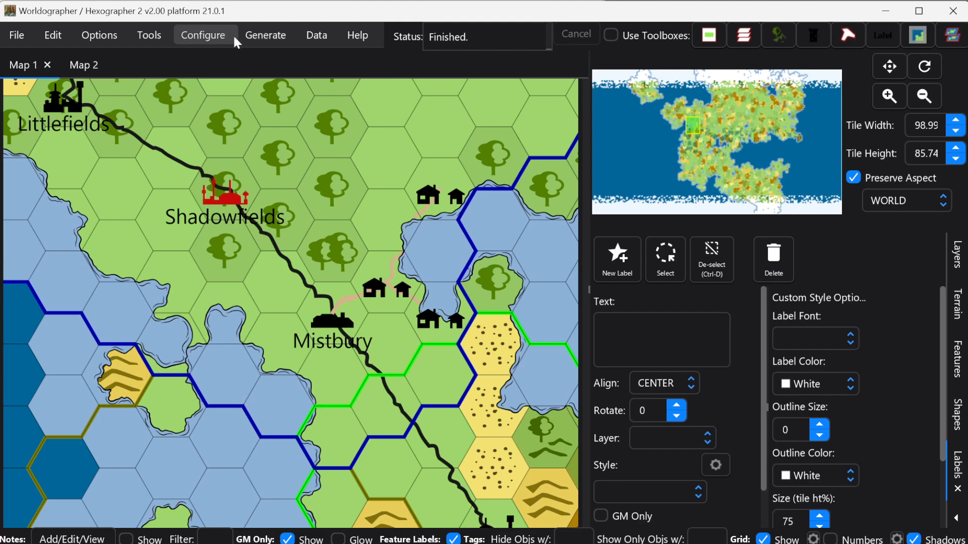
# Generate coasts on Map 2 using colored polygons (adds land), converting adjacent water hexes to sea, and inspect the northwestern coastline
pyautogui.click(84, 65)
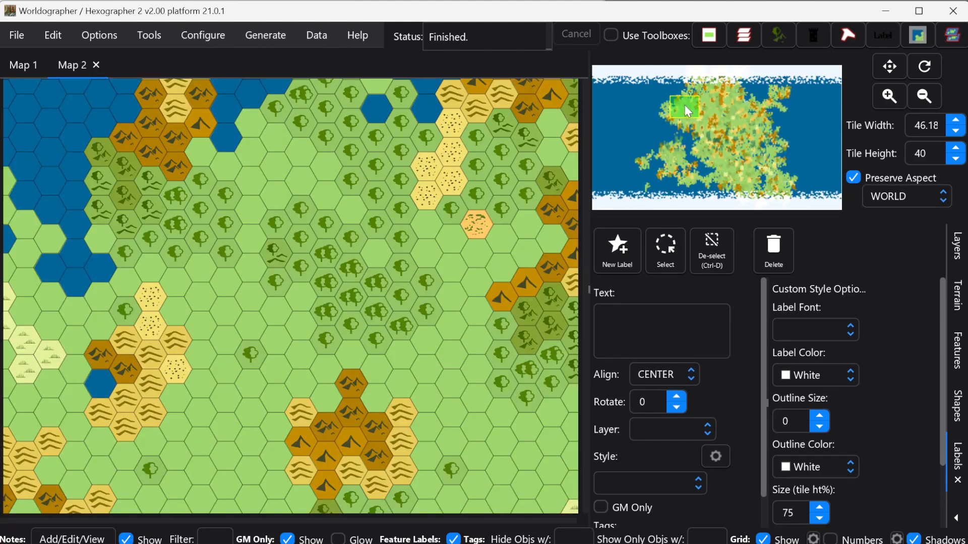
pyautogui.click(270, 35)
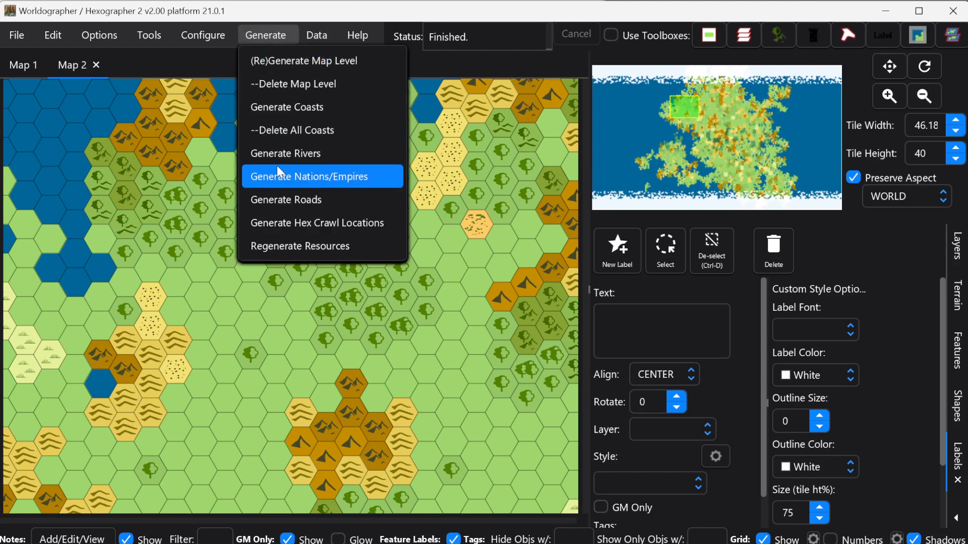
pyautogui.click(301, 108)
pyautogui.moveTo(952, 295); pyautogui.dragTo(487, 212)
pyautogui.click(470, 298)
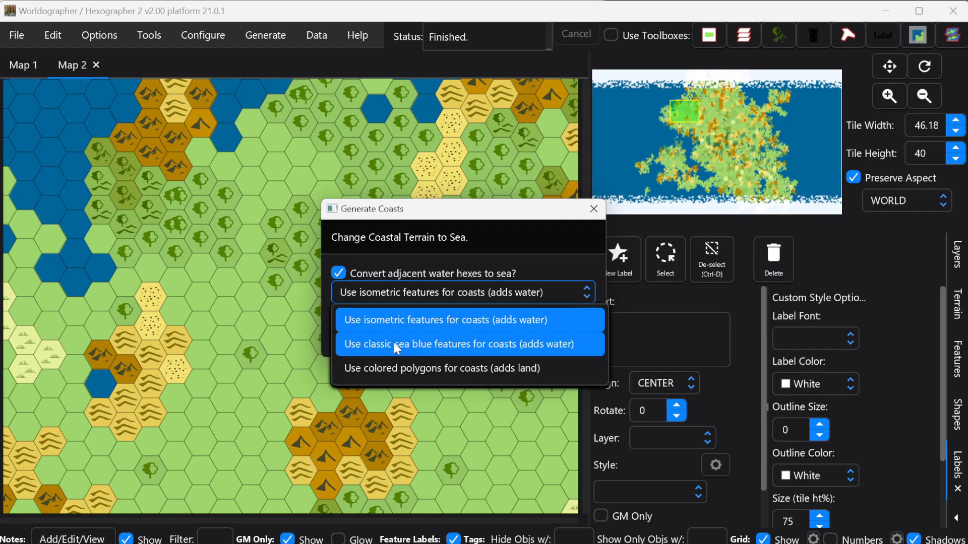
pyautogui.click(398, 369)
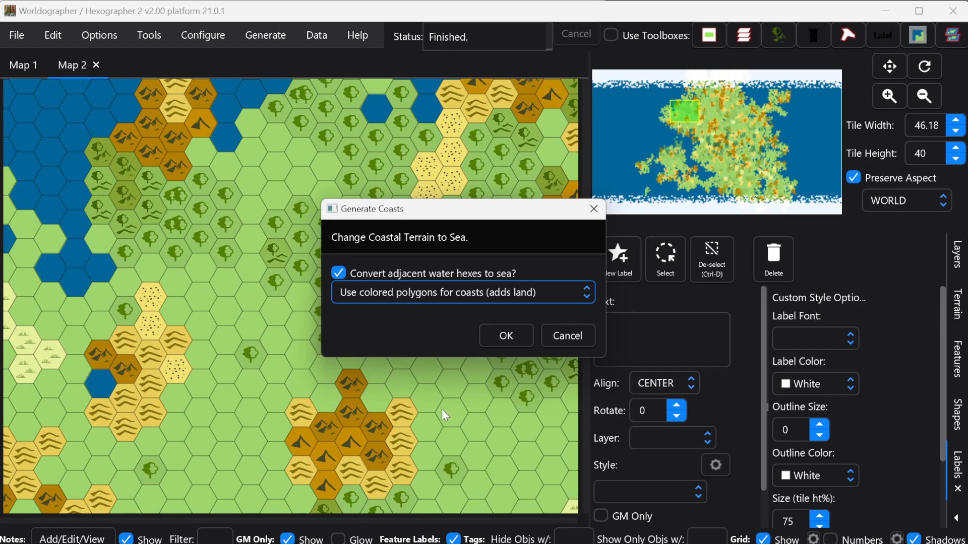
pyautogui.click(489, 333)
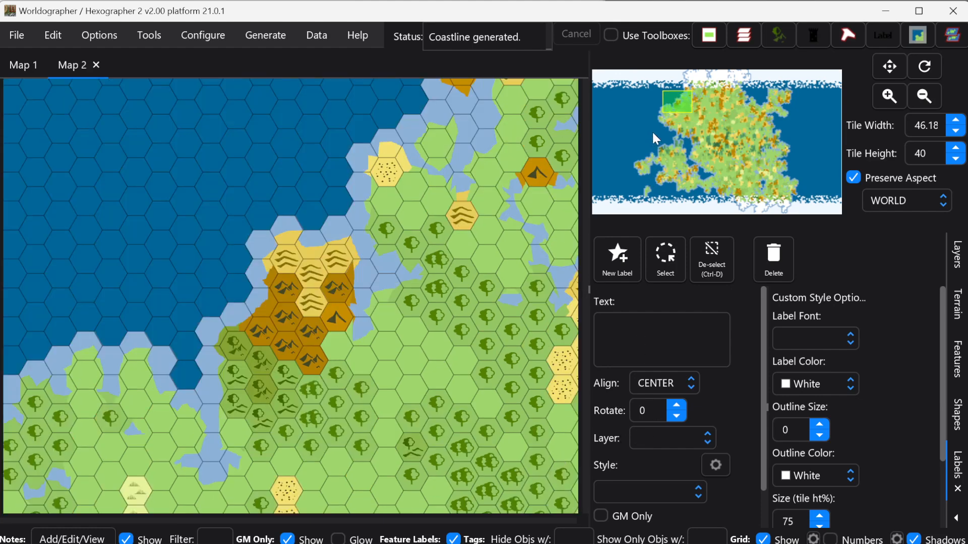
pyautogui.click(668, 106)
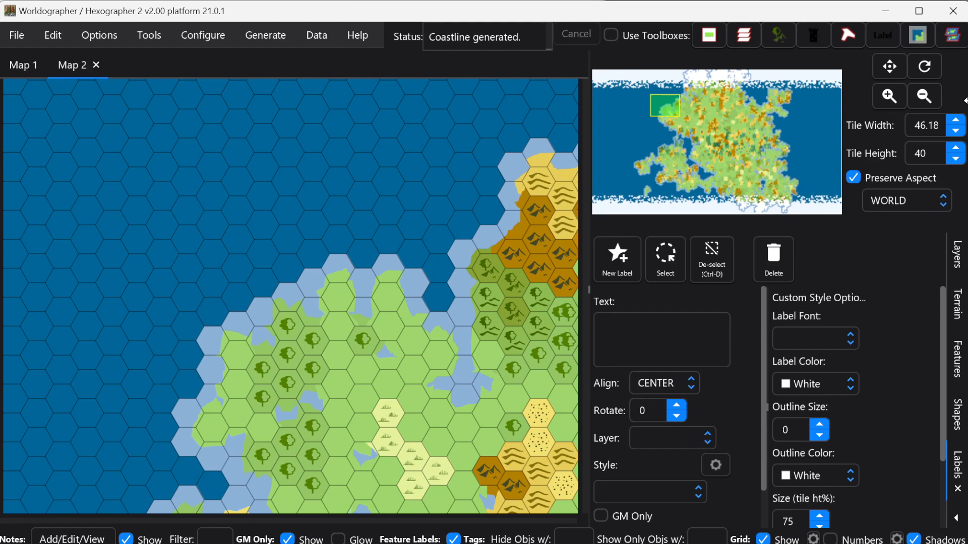
pyautogui.moveTo(966, 101); pyautogui.dragTo(967, 101)
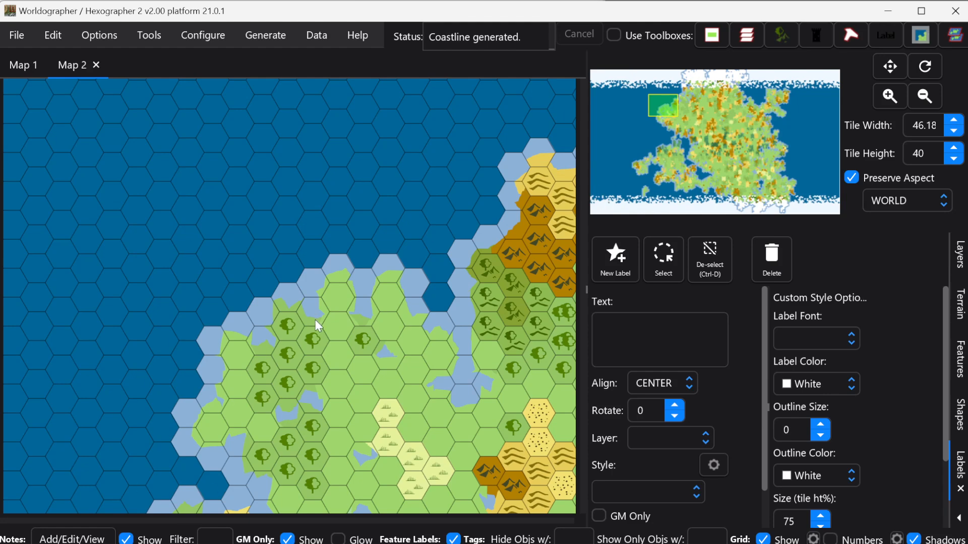
# Examine the northwestern coastline of Map 2 up close and check the available map levels, keeping WORLD
pyautogui.scroll(5, 316, 319)
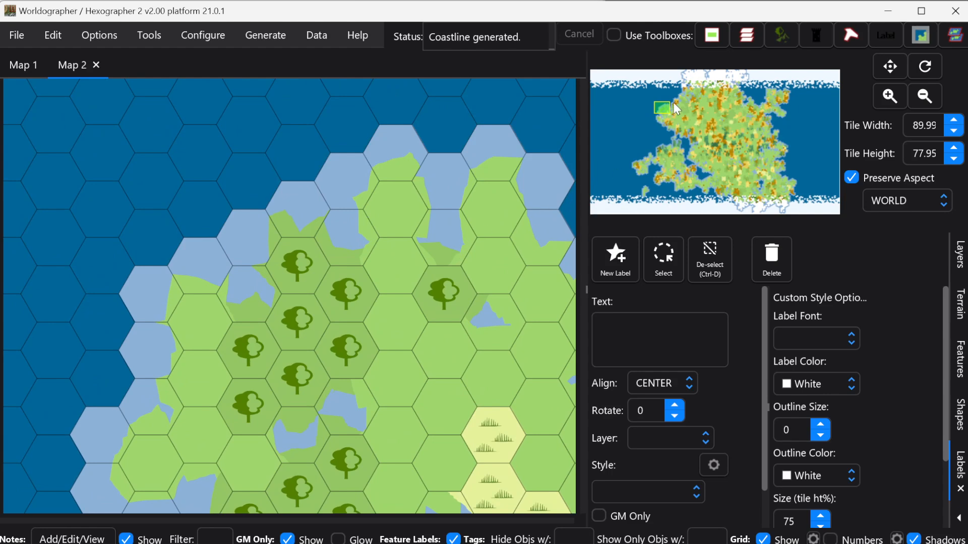
pyautogui.moveTo(660, 107); pyautogui.dragTo(673, 101)
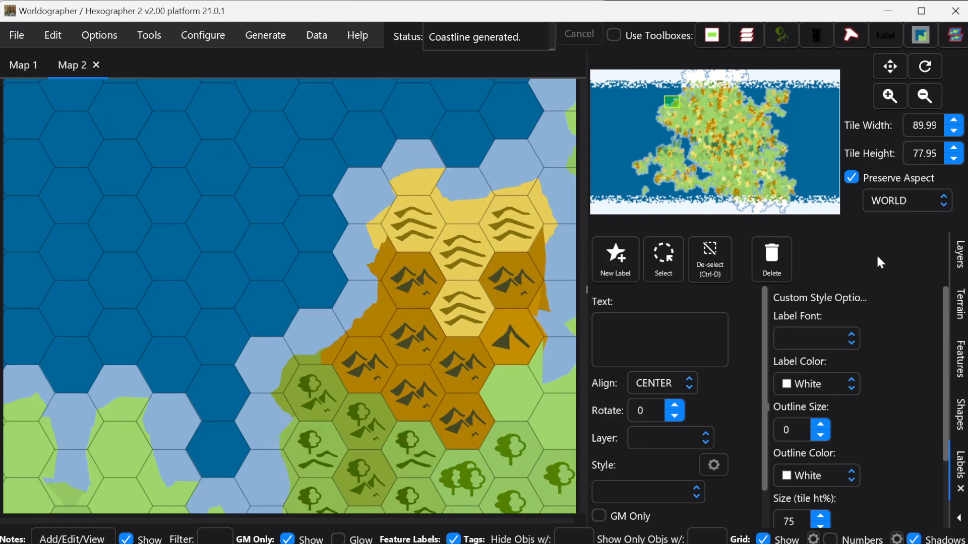
pyautogui.click(876, 201)
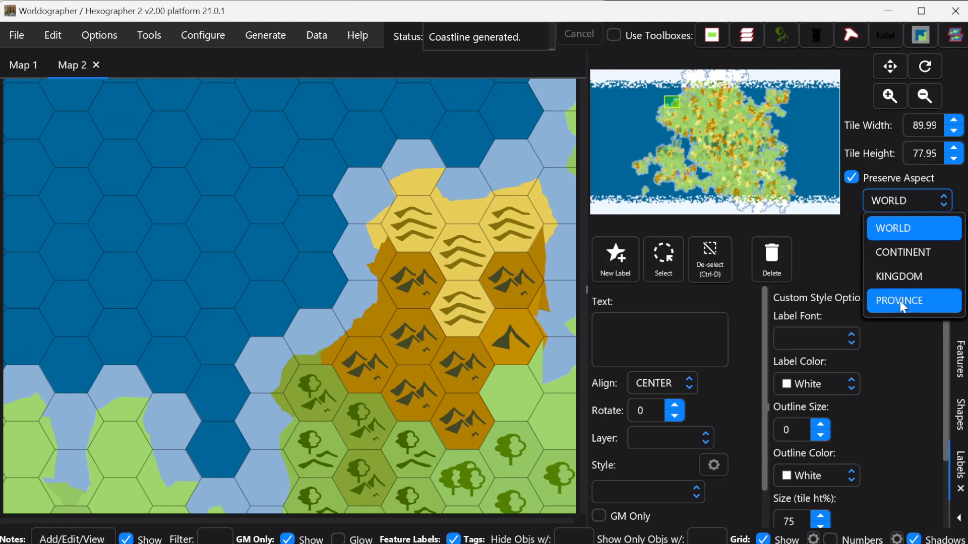
pyautogui.click(839, 240)
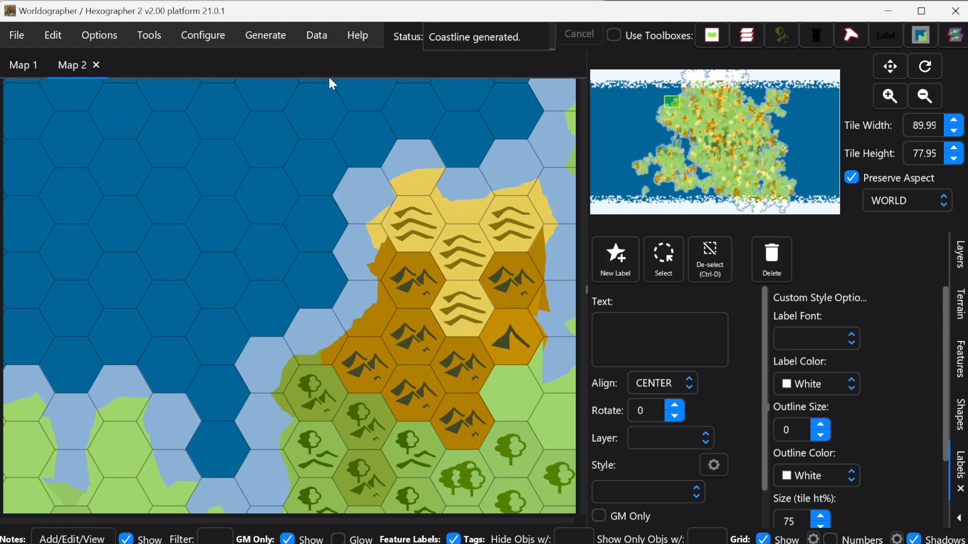
# Generate 15 rivers on Map 2, drawn as shapes instead of features
pyautogui.click(266, 36)
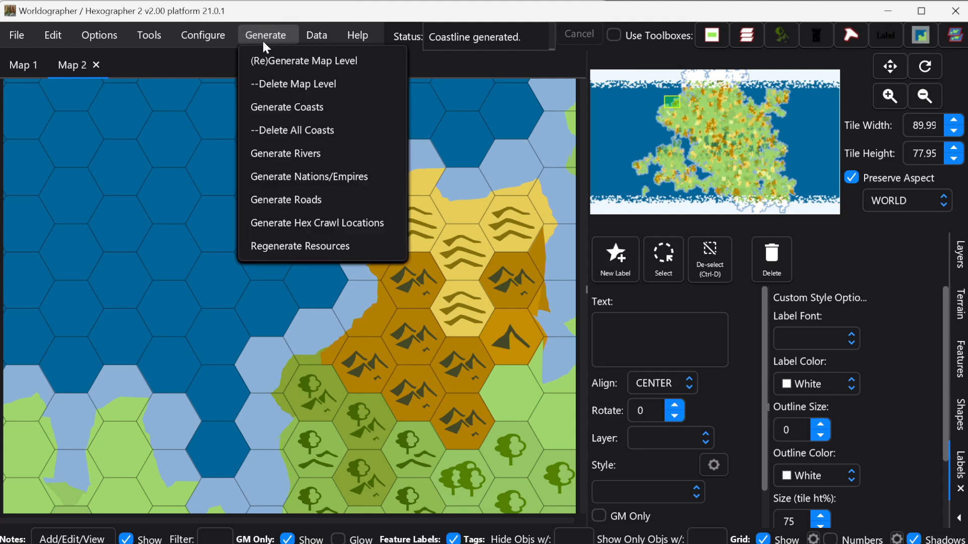
pyautogui.click(273, 157)
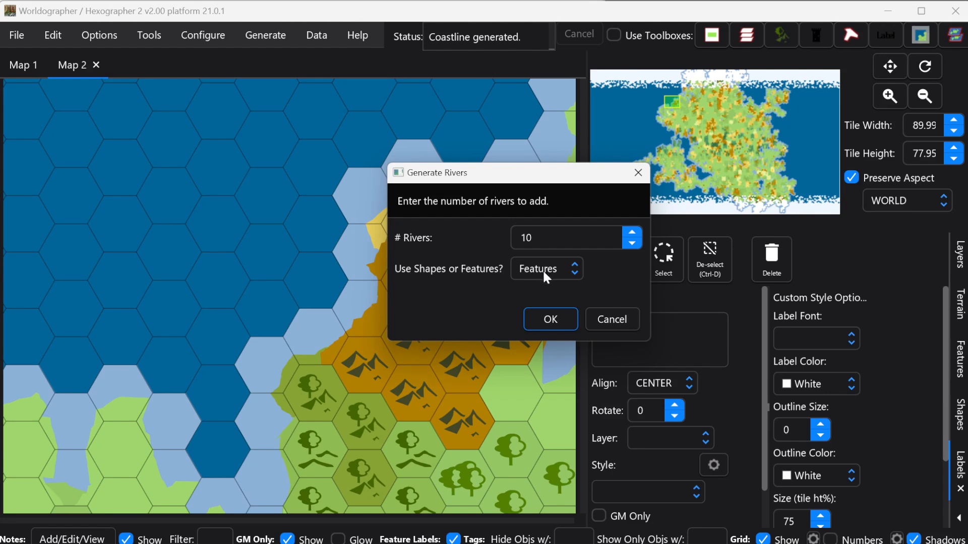
pyautogui.click(544, 270)
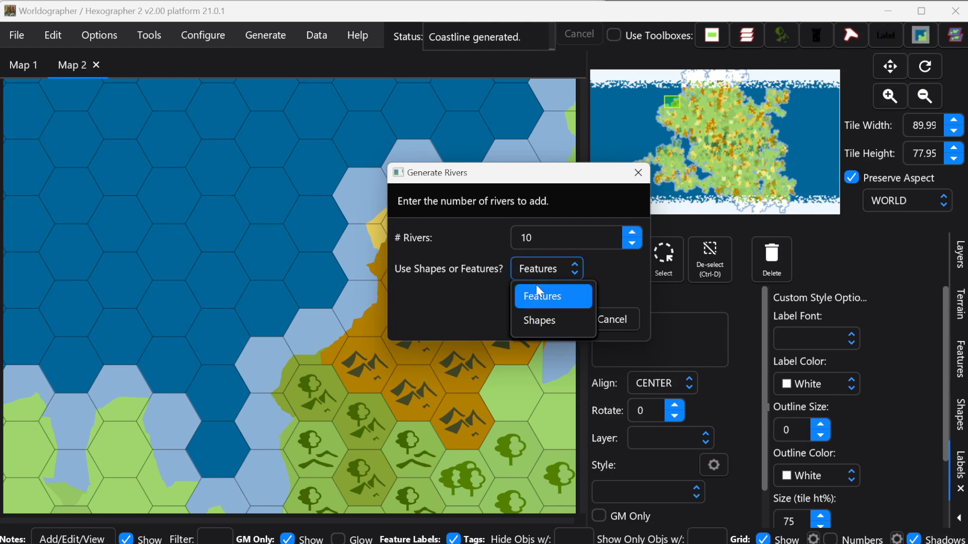
pyautogui.click(539, 323)
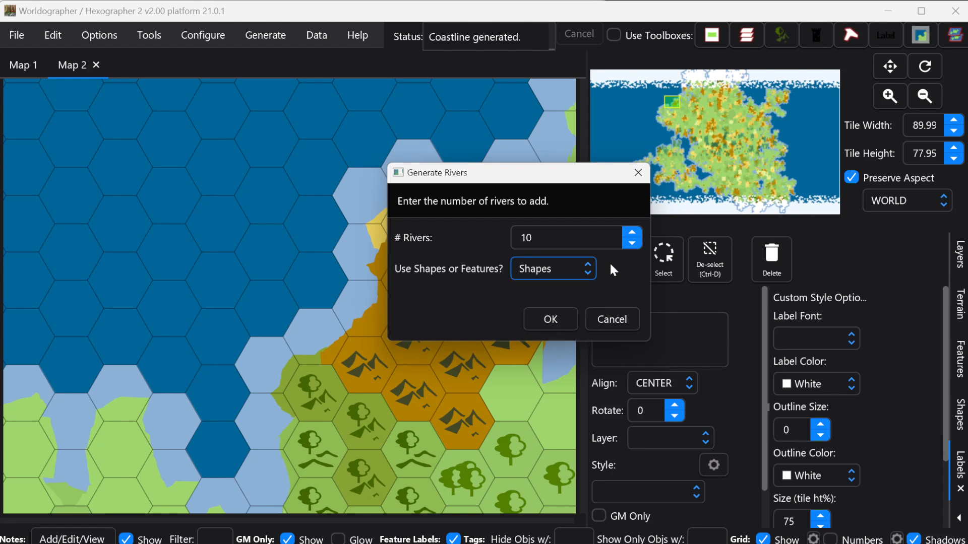
pyautogui.scroll(10, 631, 233)
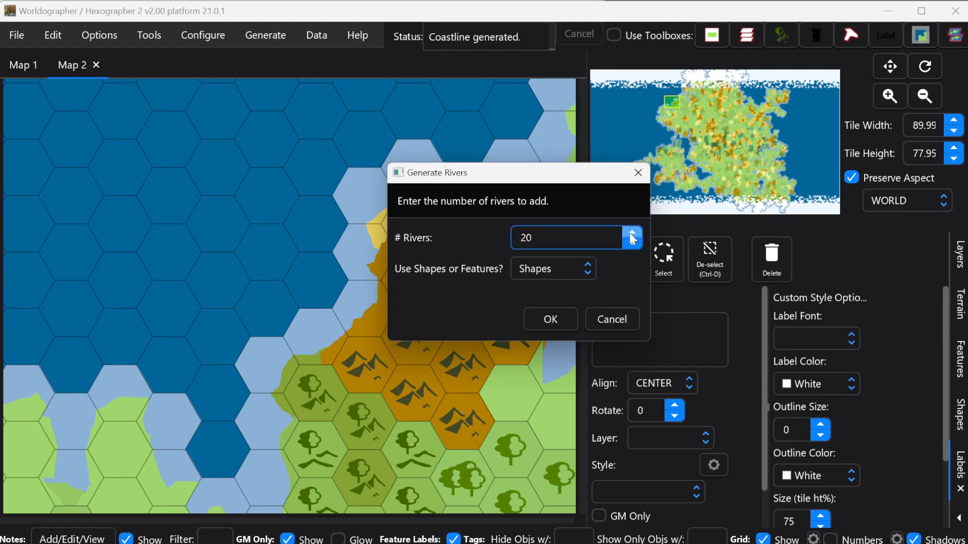
pyautogui.scroll(3, 629, 232)
pyautogui.scroll(-4, 630, 243)
pyautogui.scroll(-4, 629, 245)
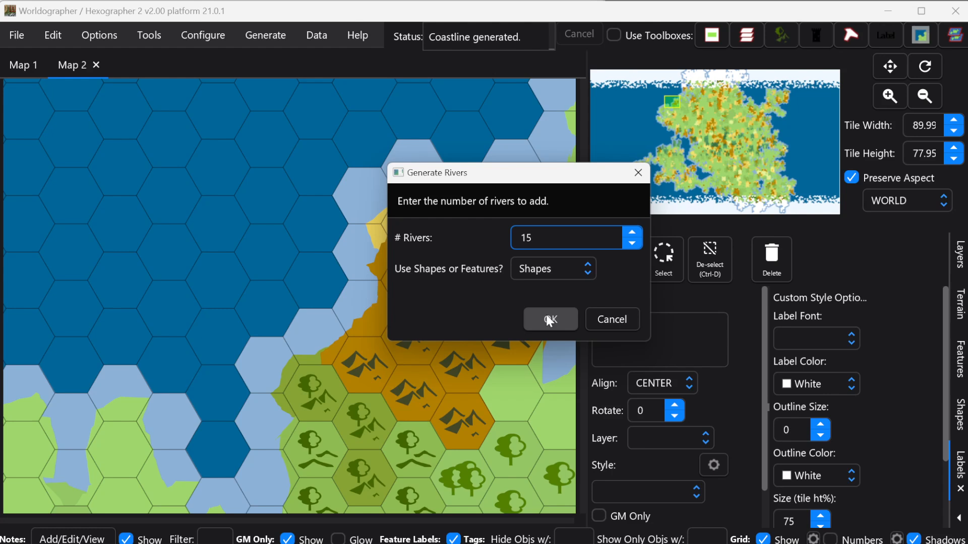
pyautogui.click(549, 320)
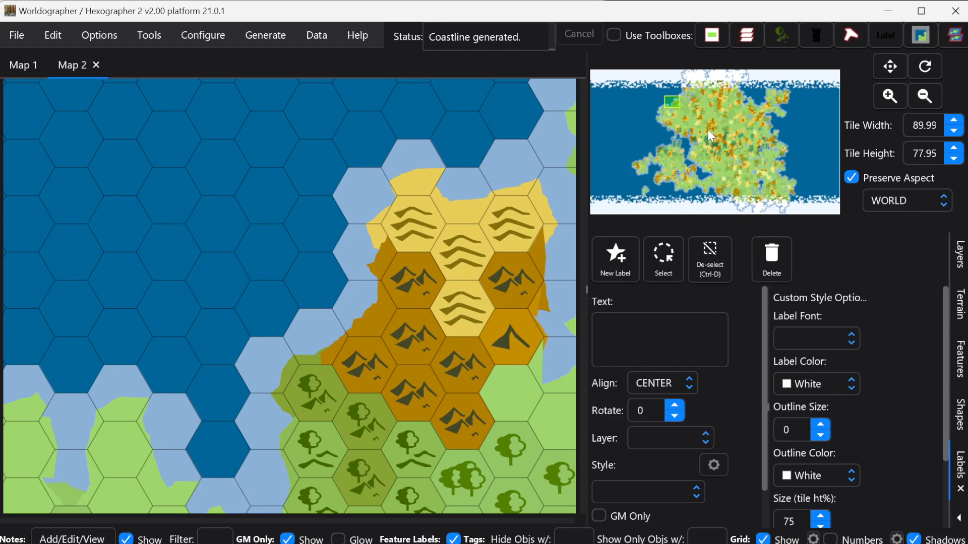
# Inspect a generated river in the continent's interior, selecting its line shape to view its settings and releasing it again
pyautogui.moveTo(672, 101); pyautogui.dragTo(738, 153)
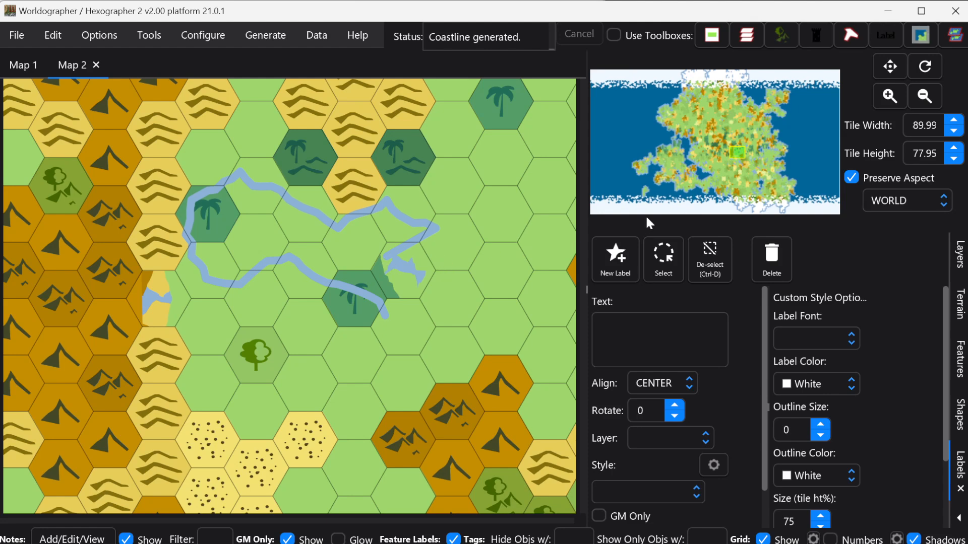
pyautogui.click(740, 155)
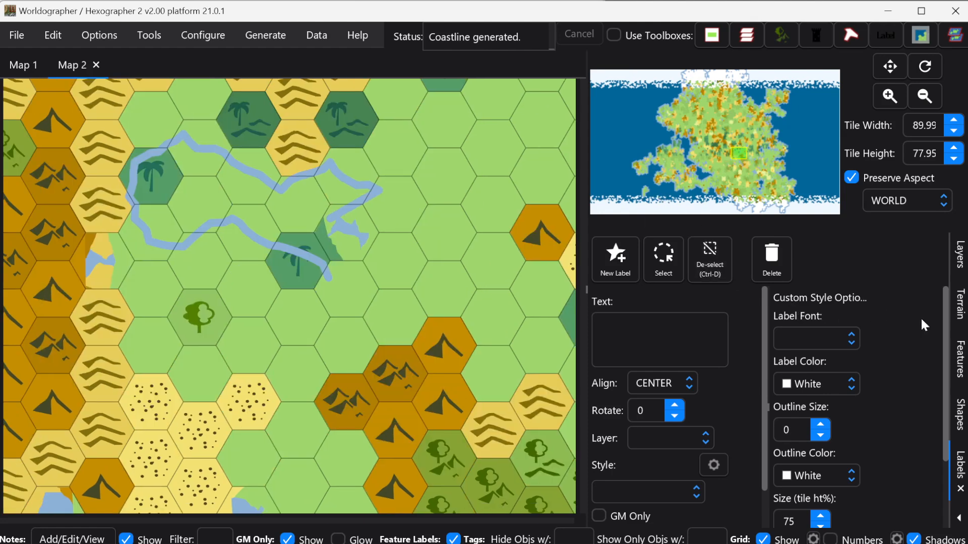
pyautogui.click(959, 415)
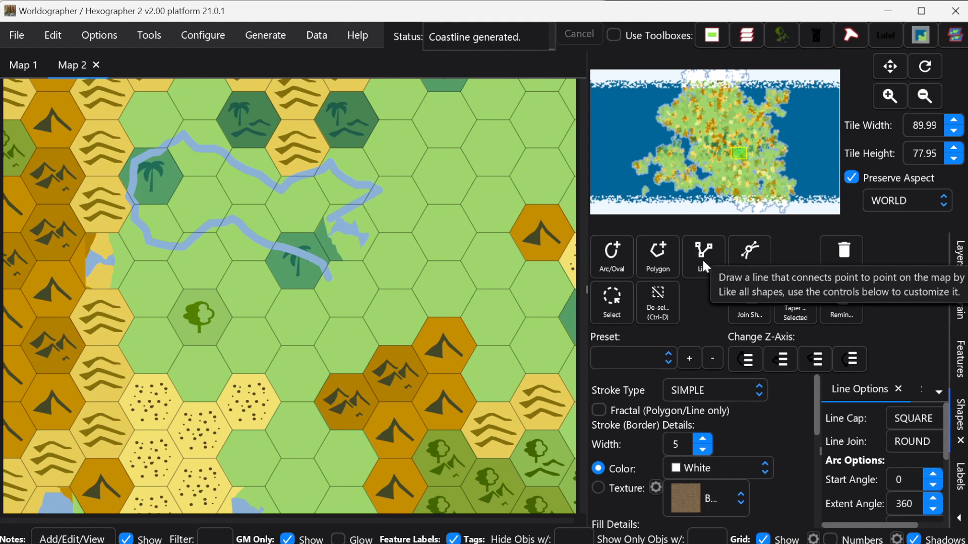
pyautogui.click(619, 298)
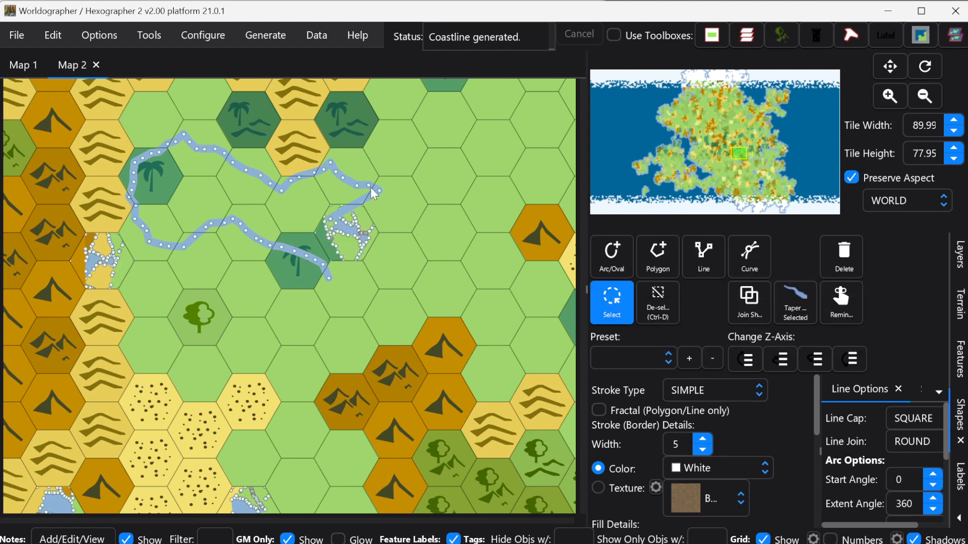
pyautogui.click(371, 188)
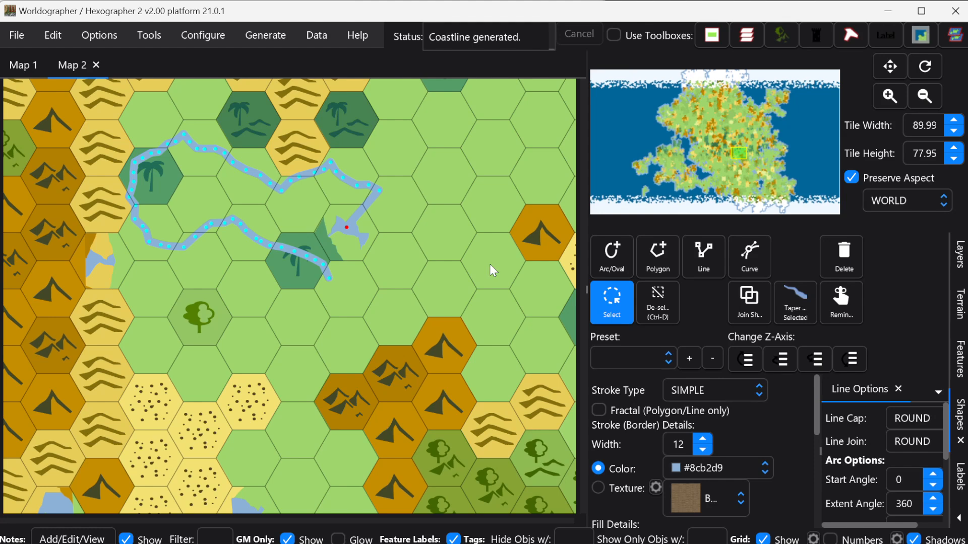
pyautogui.click(613, 302)
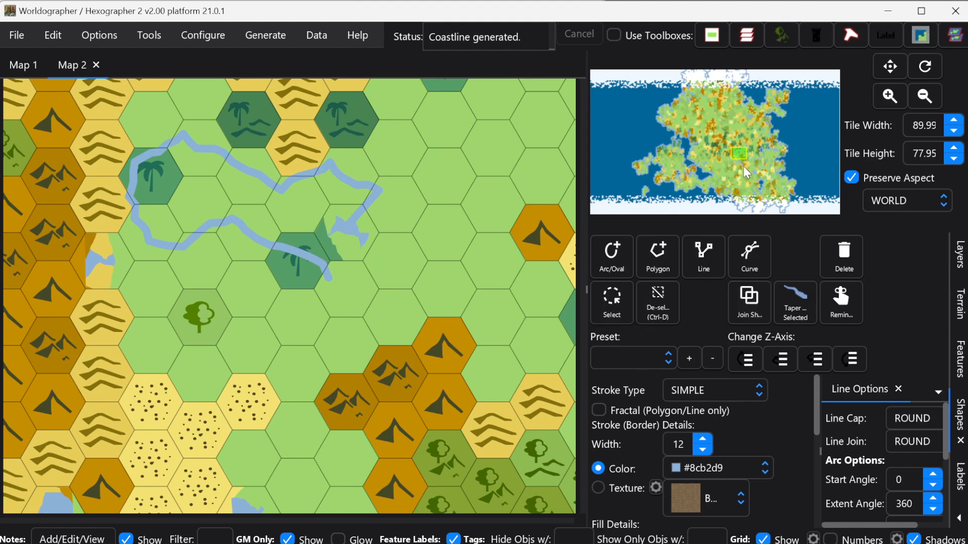
pyautogui.moveTo(734, 152); pyautogui.dragTo(767, 141)
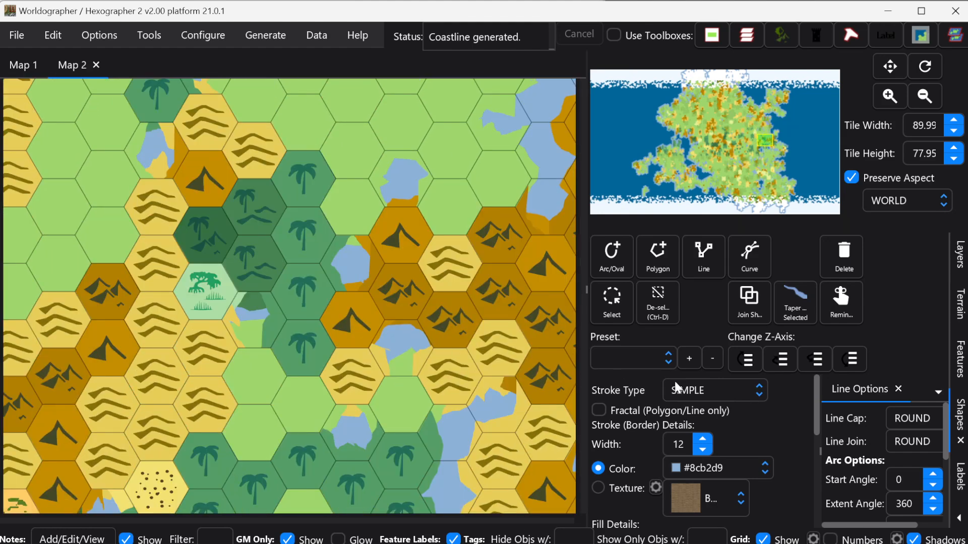
# Generate 20 nations/empires with a size limit of 15 settlements and varied colors, without translucent fill
pyautogui.click(255, 38)
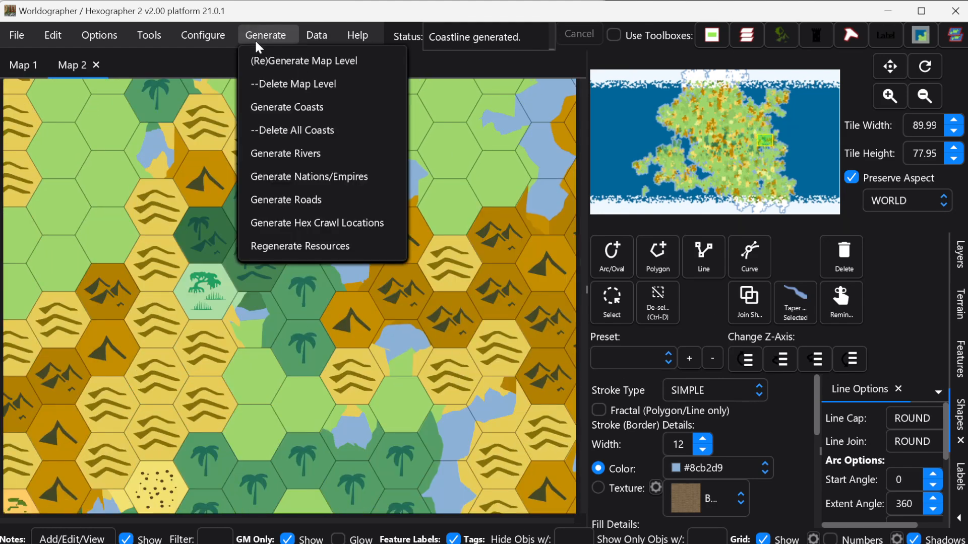
pyautogui.click(318, 181)
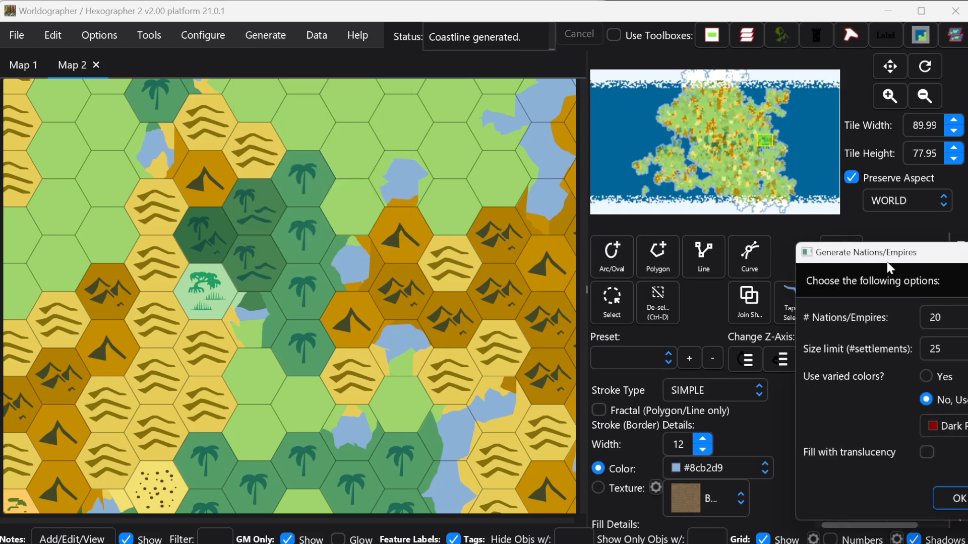
pyautogui.moveTo(883, 253); pyautogui.dragTo(429, 173)
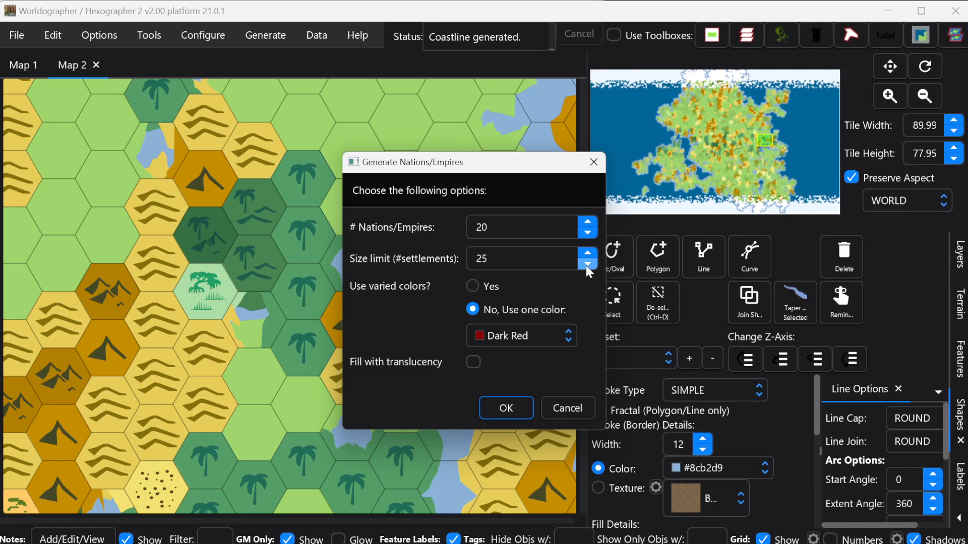
pyautogui.moveTo(585, 266); pyautogui.dragTo(586, 265)
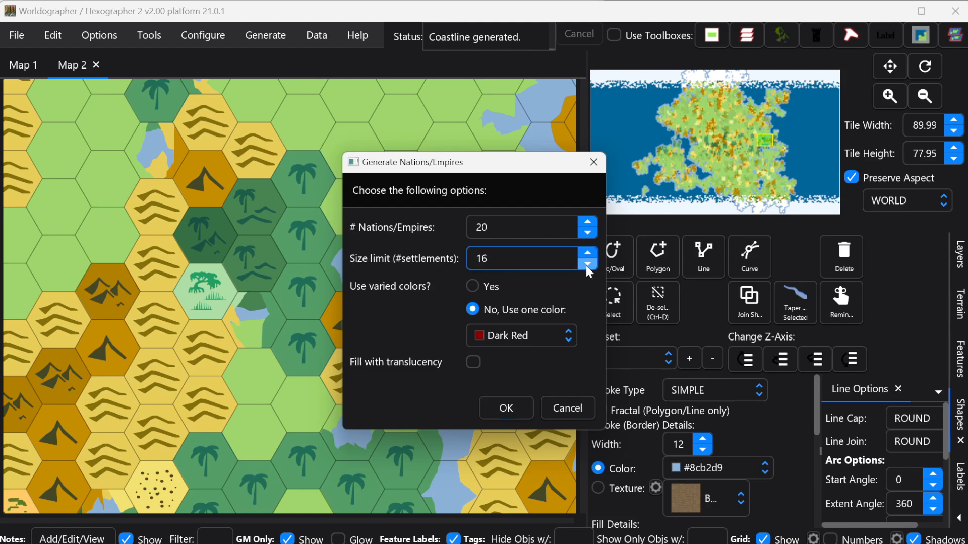
pyautogui.click(585, 265)
pyautogui.click(472, 285)
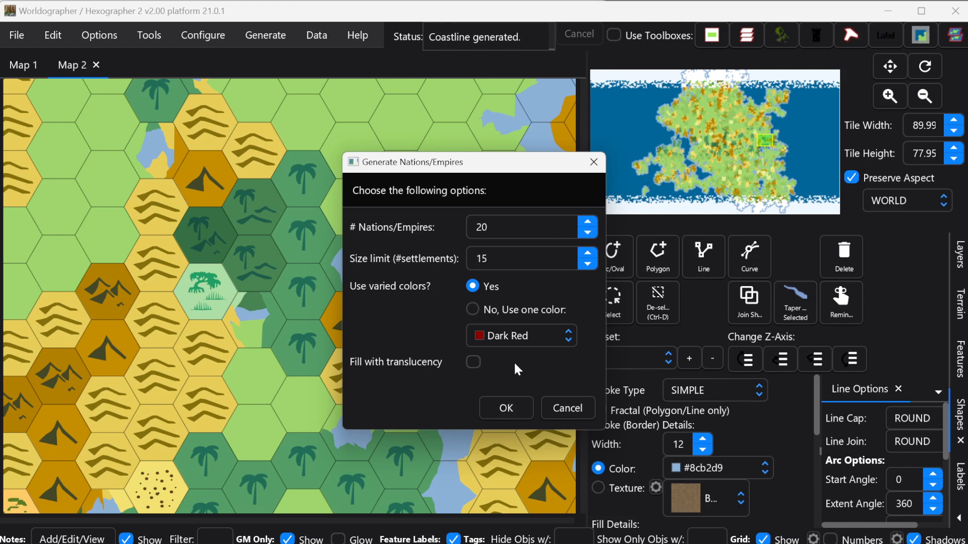
pyautogui.click(493, 408)
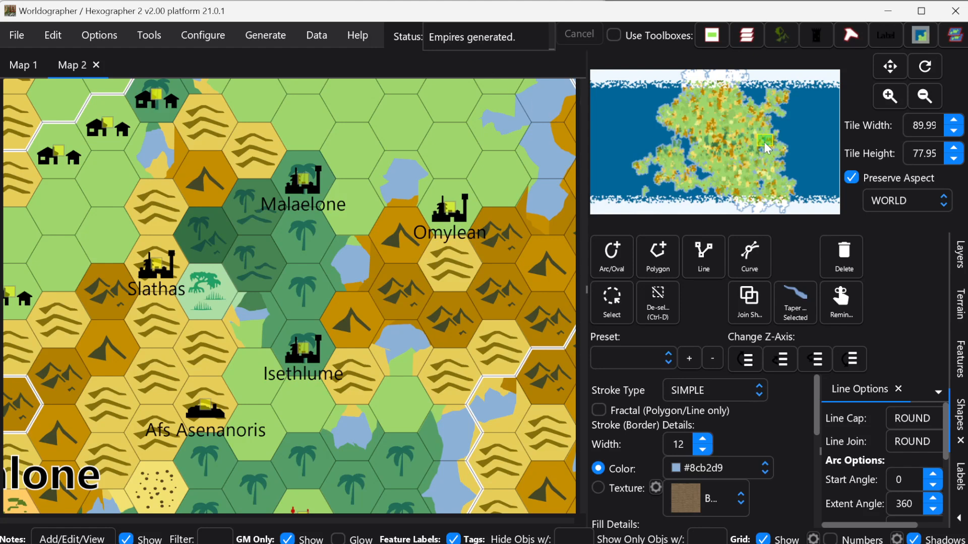
# Look over the generated nations and move the Snarglebark nation label just below Stickleville so it clears the settlement icon
pyautogui.moveTo(764, 142); pyautogui.dragTo(761, 142)
pyautogui.scroll(-4, 352, 260)
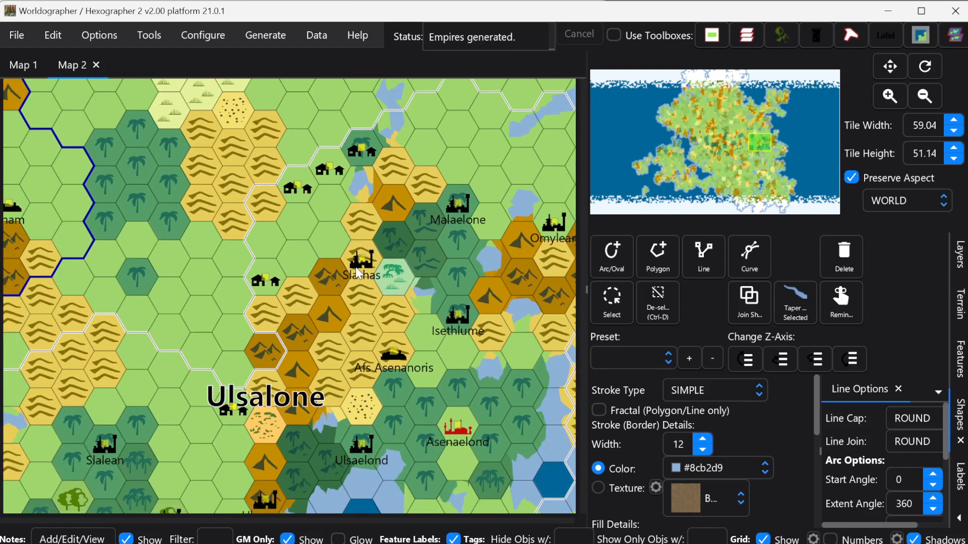
pyautogui.scroll(-2, 361, 273)
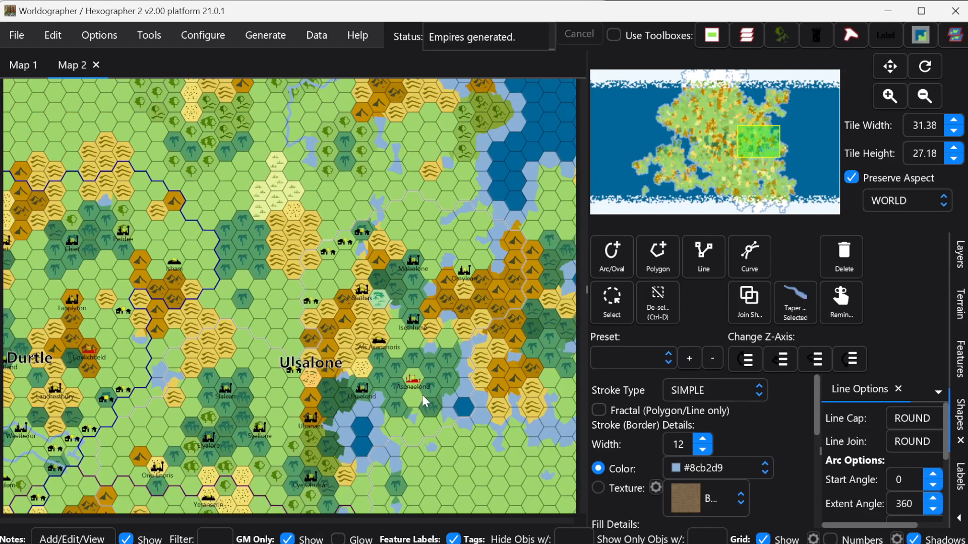
pyautogui.moveTo(756, 140); pyautogui.dragTo(718, 152)
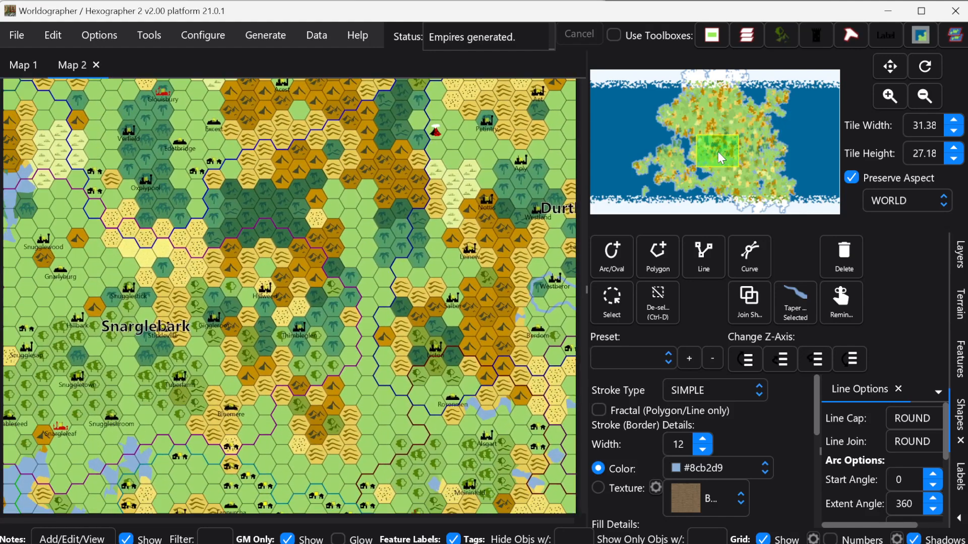
pyautogui.scroll(8, 150, 371)
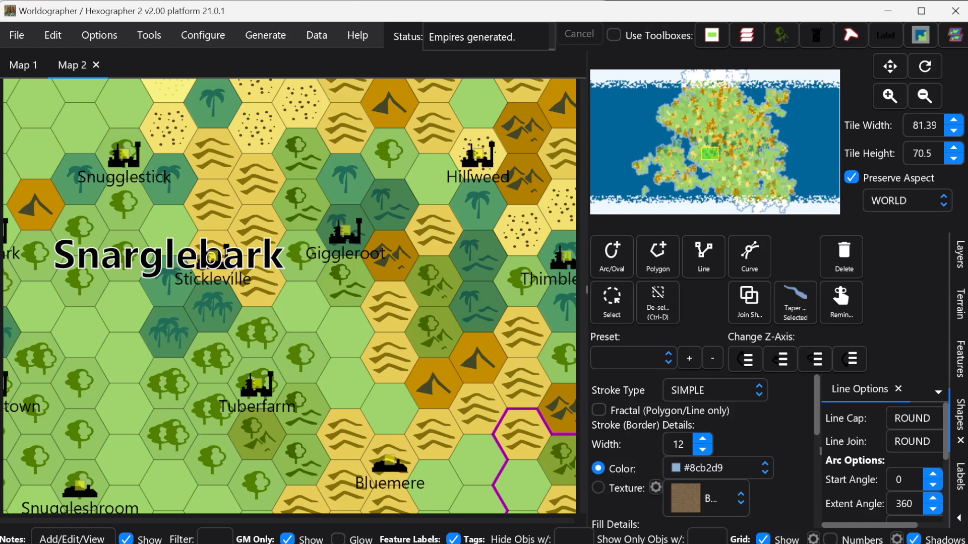
pyautogui.click(960, 468)
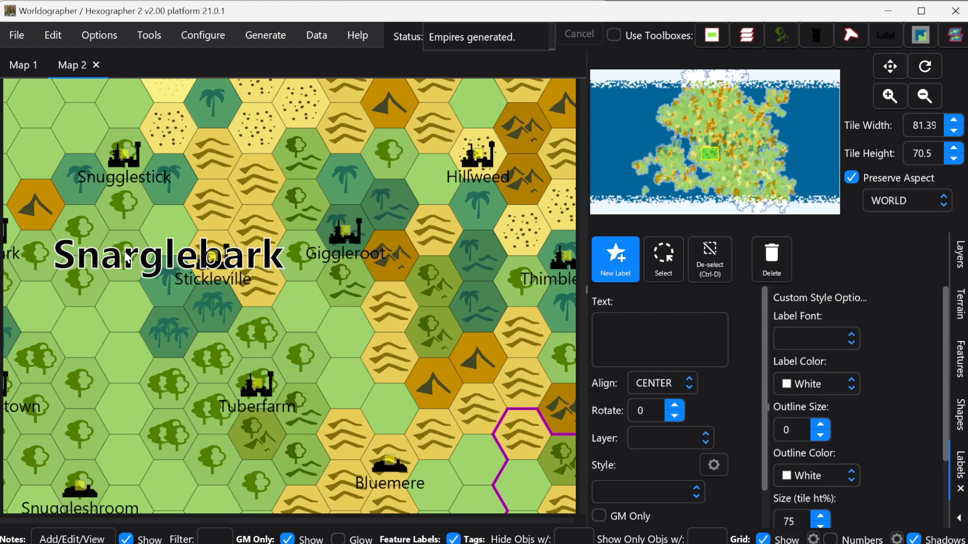
pyautogui.click(654, 266)
pyautogui.click(136, 262)
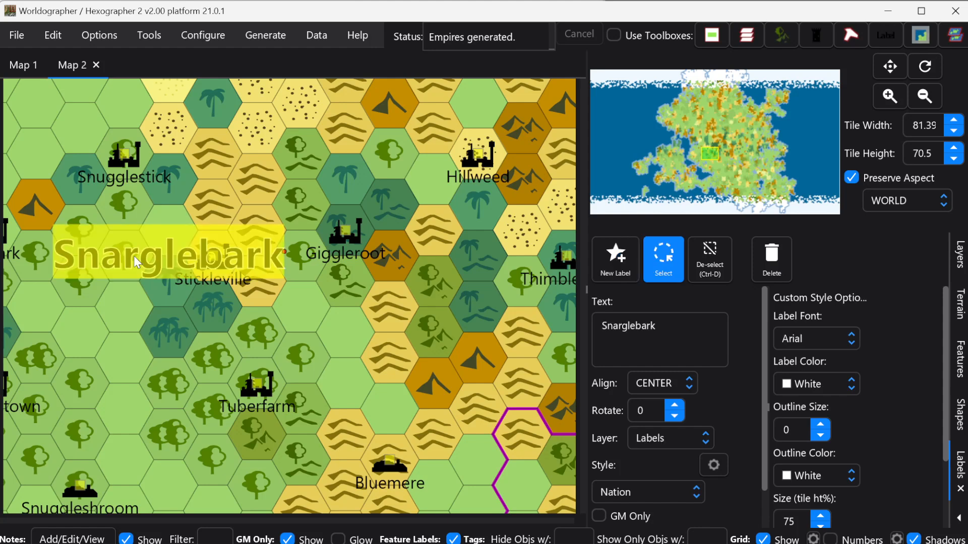
pyautogui.moveTo(133, 258); pyautogui.dragTo(145, 326)
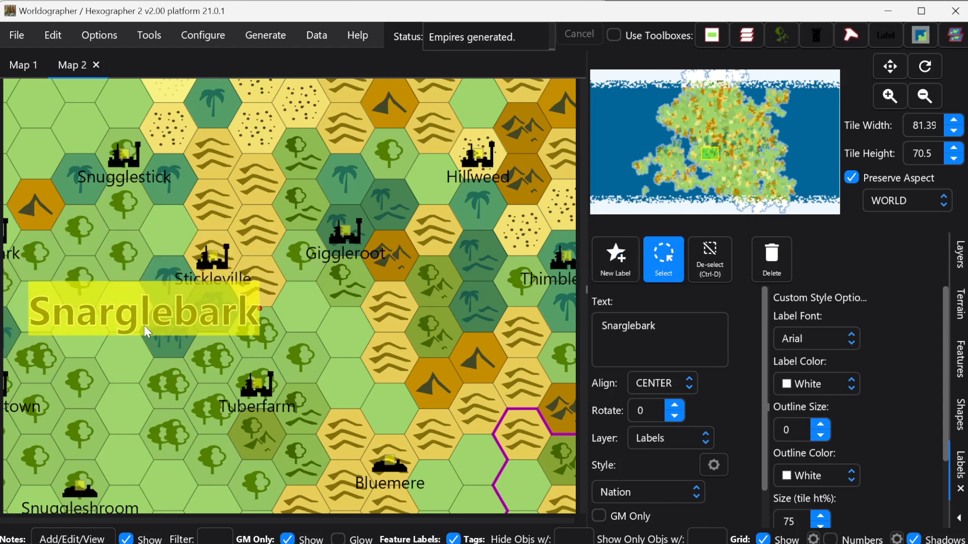
pyautogui.click(658, 264)
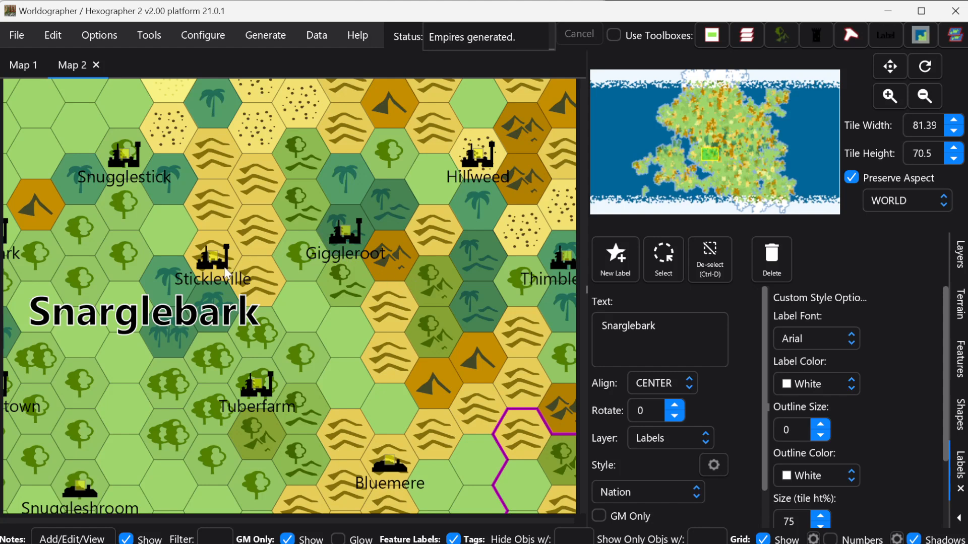
# Select the Stickleville settlement icon among the map features and view its label settings
pyautogui.click(948, 358)
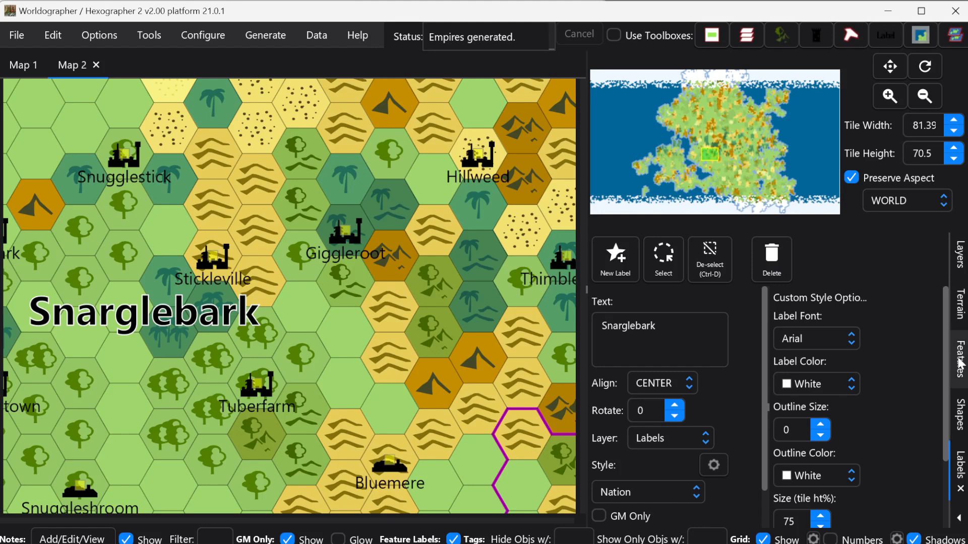
pyautogui.click(627, 283)
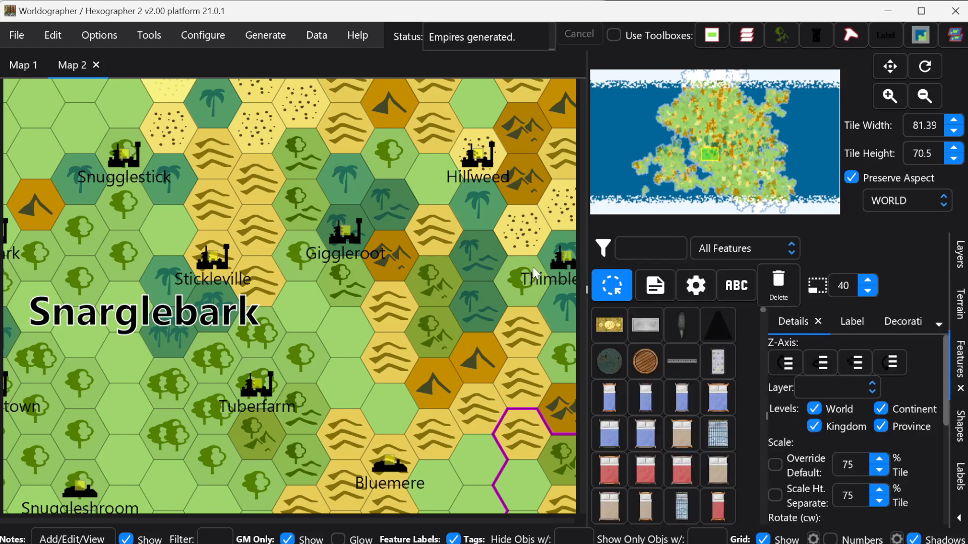
pyautogui.click(219, 257)
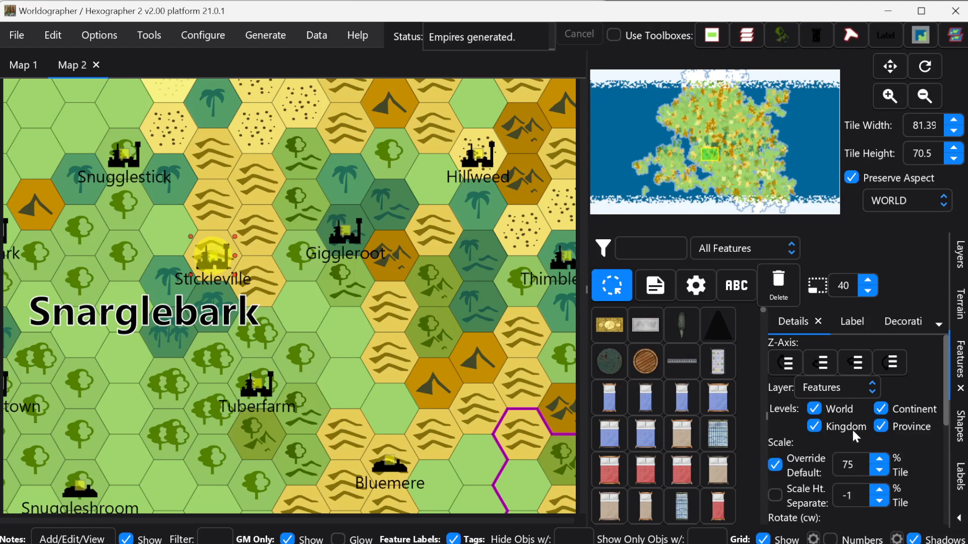
pyautogui.click(850, 324)
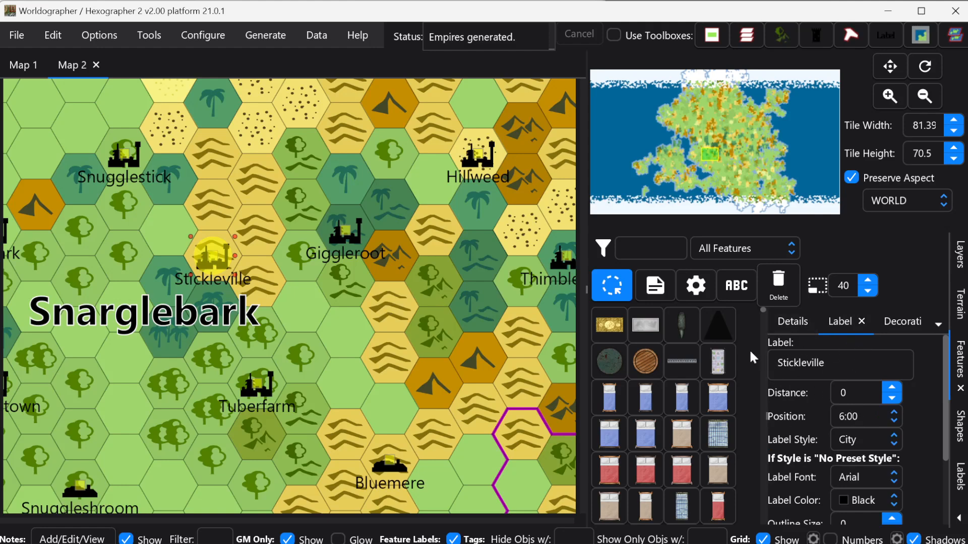
# Browse the Cosmic and Classic feature sets, looking through the Classic settlement symbols and Stickleville's label options
pyautogui.click(759, 240)
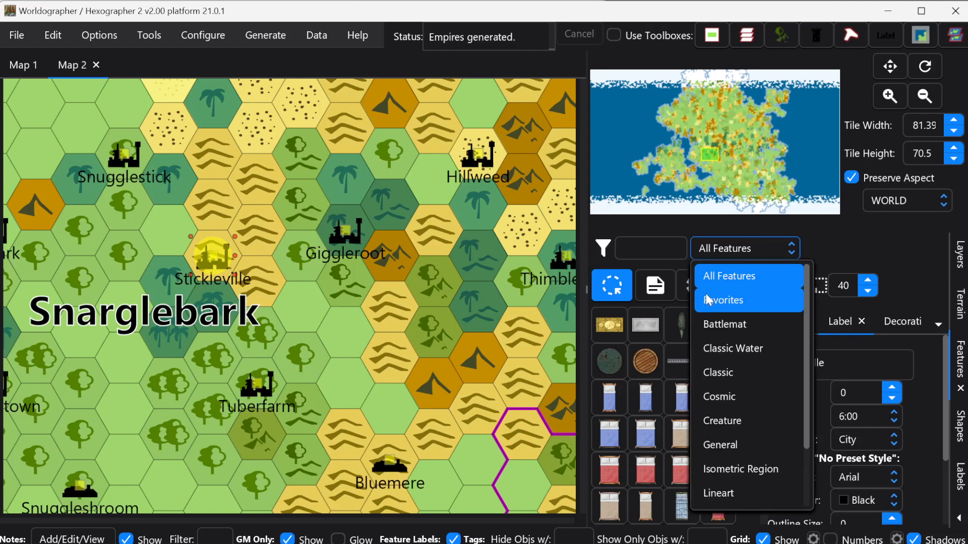
pyautogui.click(720, 396)
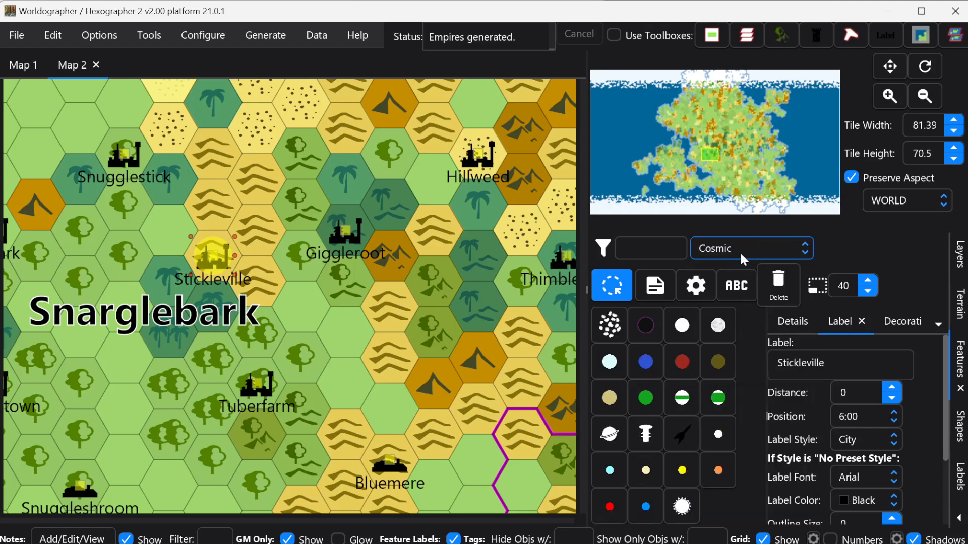
pyautogui.click(743, 257)
pyautogui.click(726, 372)
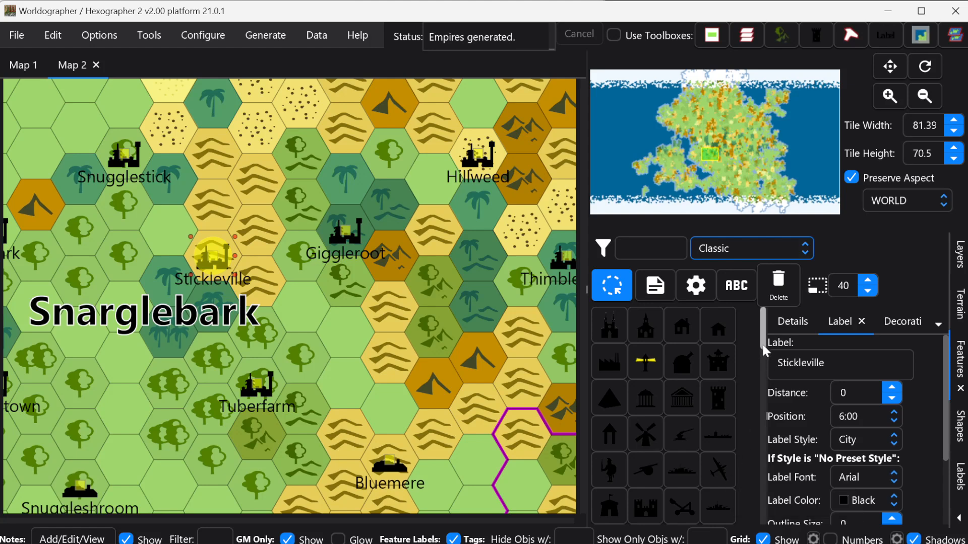
pyautogui.moveTo(765, 349); pyautogui.dragTo(767, 474)
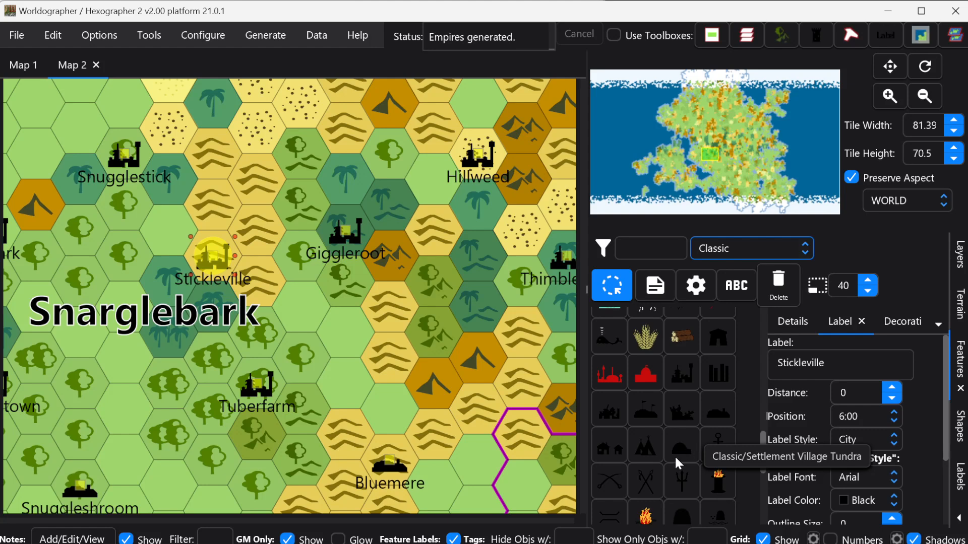
pyautogui.scroll(-3, 941, 455)
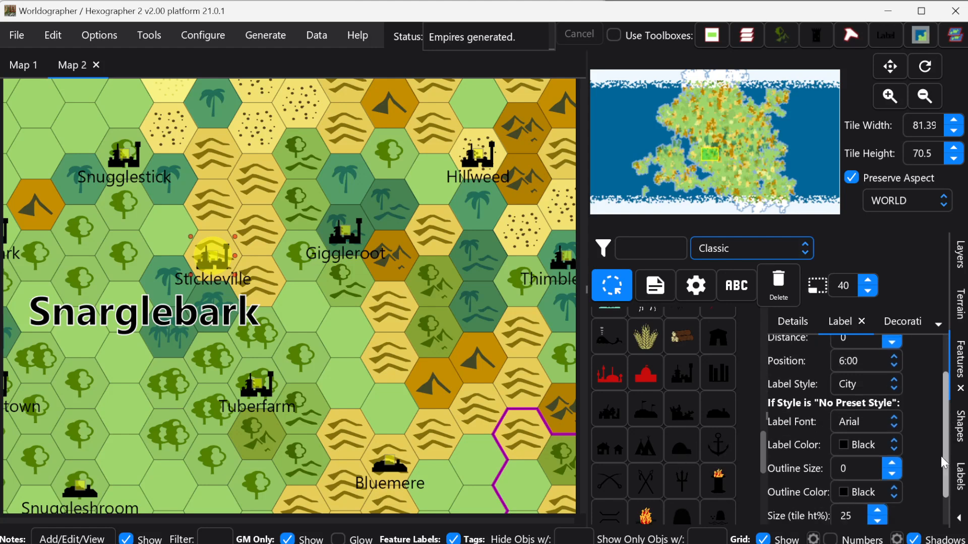
pyautogui.scroll(3, 939, 461)
pyautogui.moveTo(762, 446); pyautogui.dragTo(769, 327)
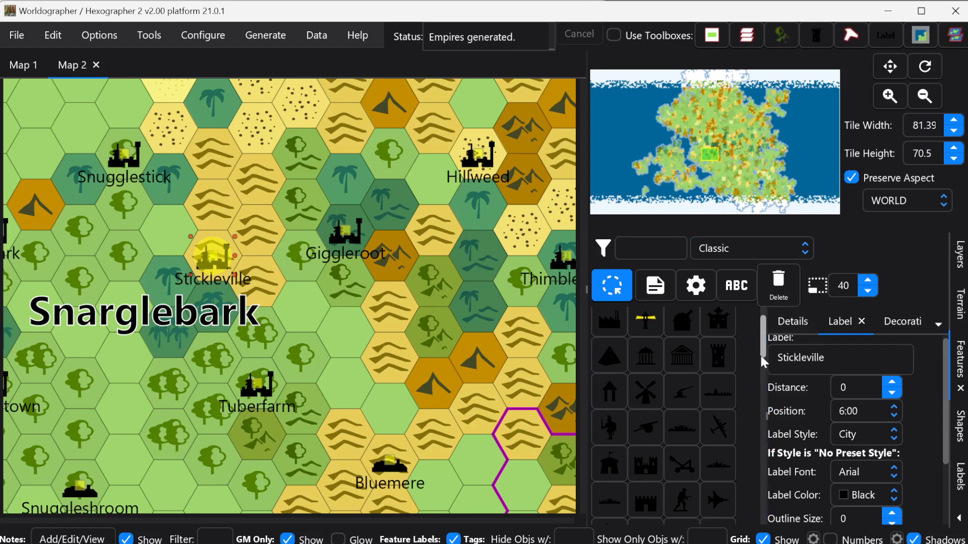
pyautogui.moveTo(763, 352); pyautogui.dragTo(761, 401)
# Examine Stickleville's detail and decoration settings, including its layer, levels, scale, rotation, color override, tags and placement options
pyautogui.click(809, 322)
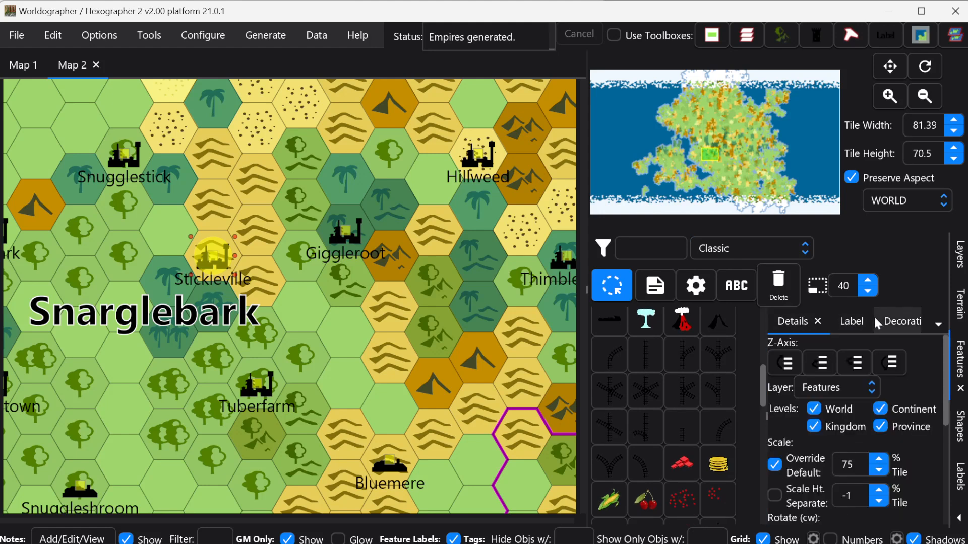
pyautogui.click(887, 321)
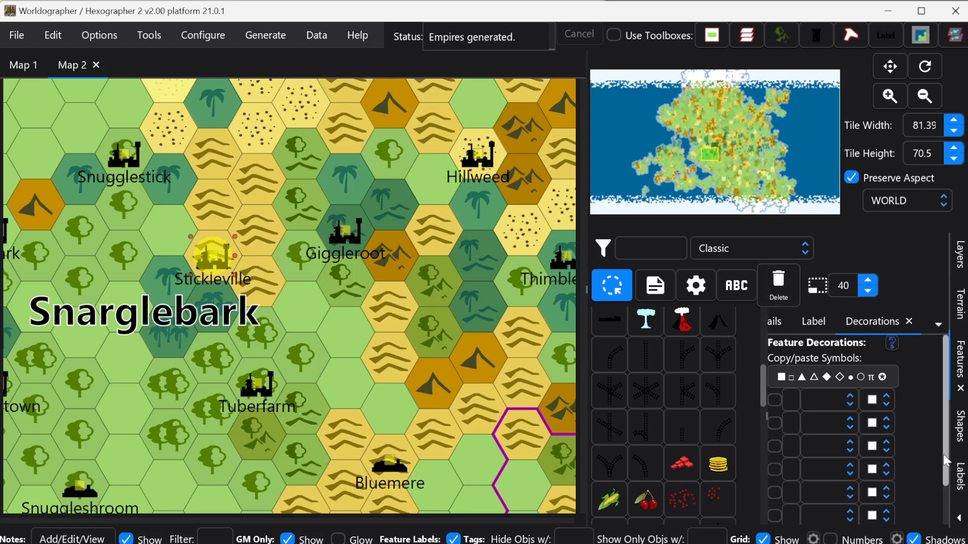
pyautogui.scroll(-2, 942, 476)
pyautogui.click(788, 325)
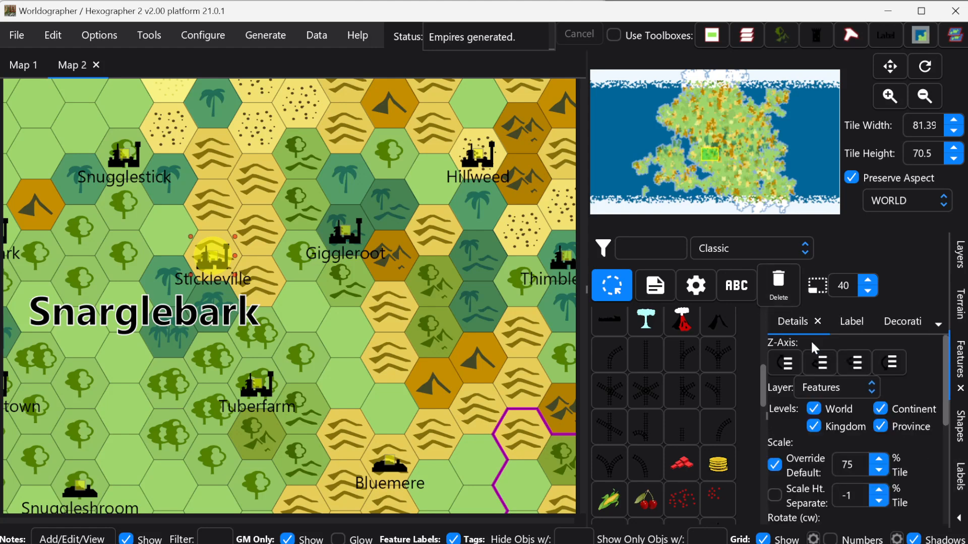
pyautogui.scroll(-2, 947, 433)
pyautogui.scroll(-3, 948, 432)
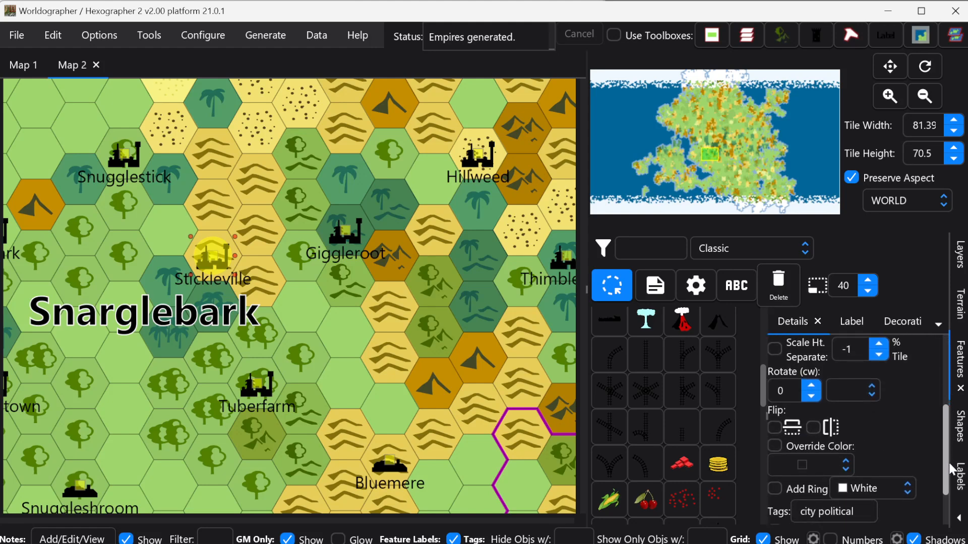
pyautogui.scroll(4, 950, 424)
pyautogui.scroll(-3, 947, 418)
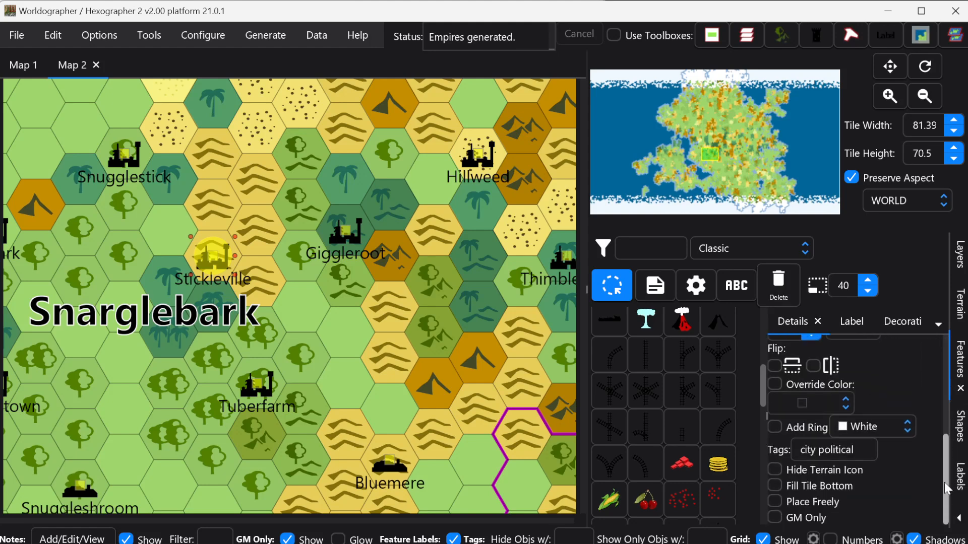
pyautogui.scroll(5, 947, 418)
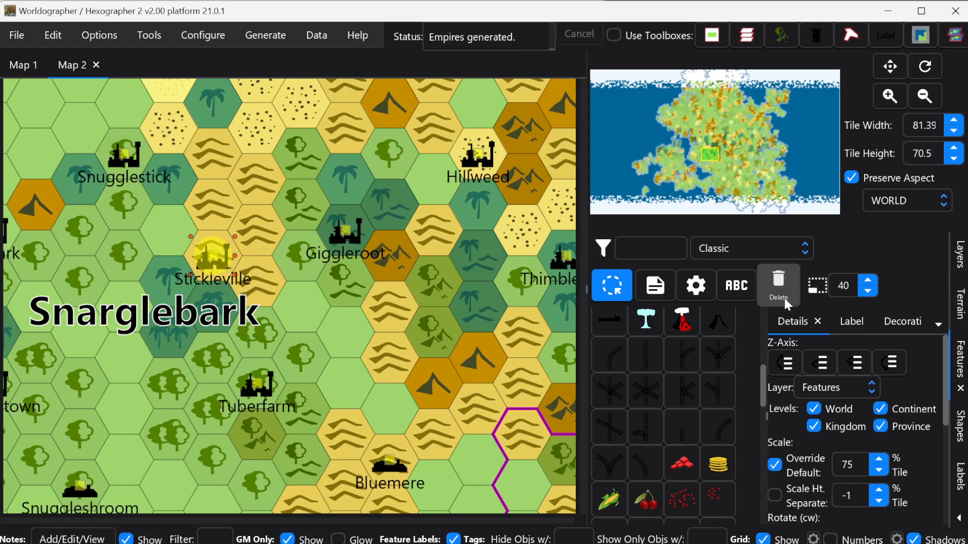
# List the Classic terrain set, widen the side pane slightly and look through the available terrain tiles
pyautogui.click(960, 305)
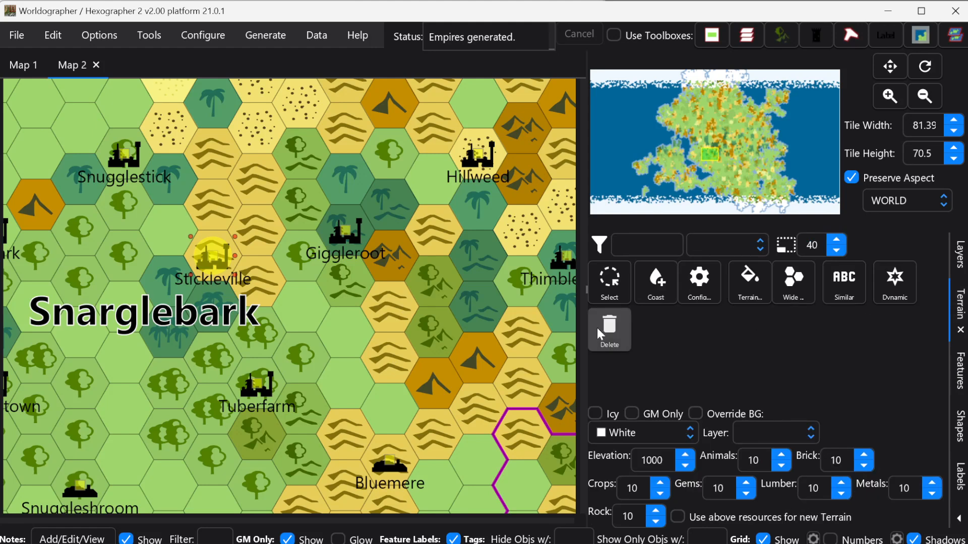
pyautogui.click(708, 242)
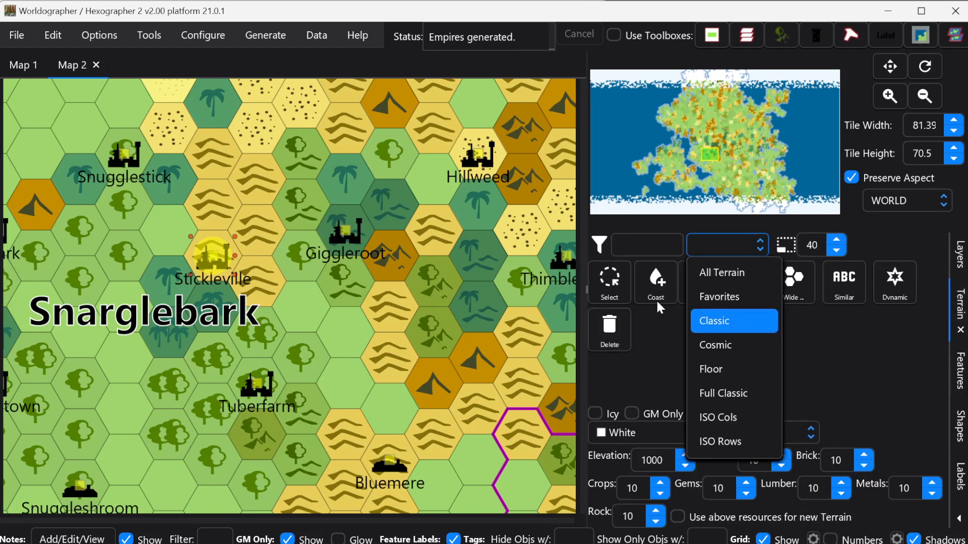
pyautogui.click(715, 320)
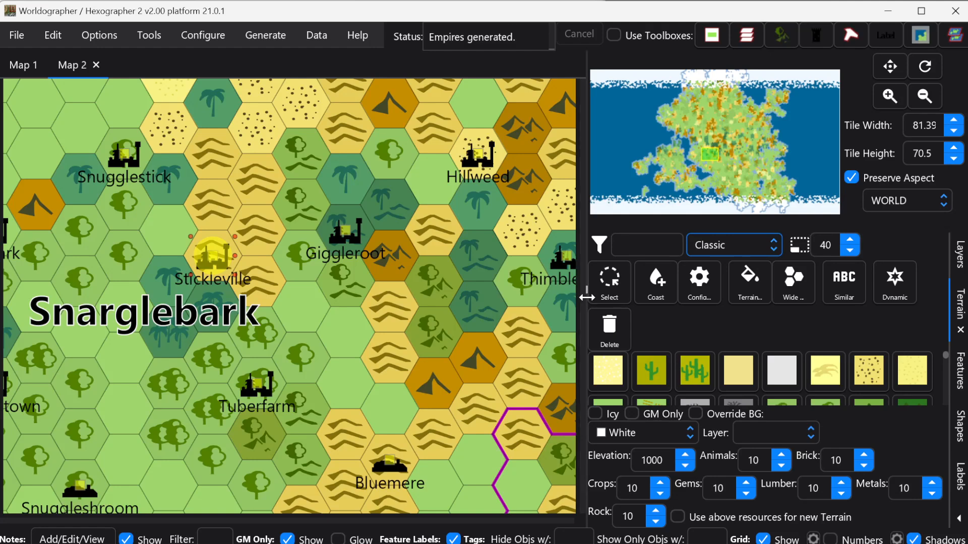
pyautogui.moveTo(587, 296); pyautogui.dragTo(570, 295)
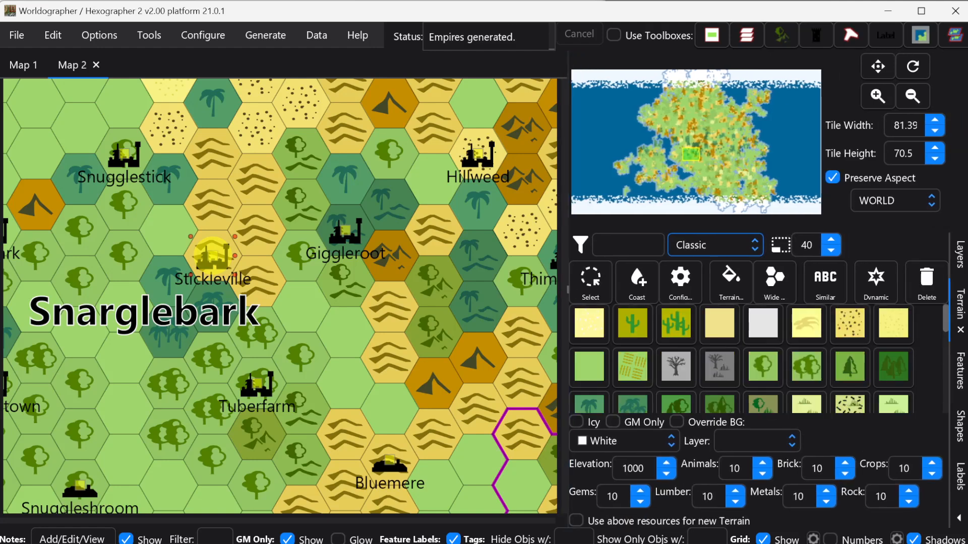
pyautogui.moveTo(947, 326); pyautogui.dragTo(955, 403)
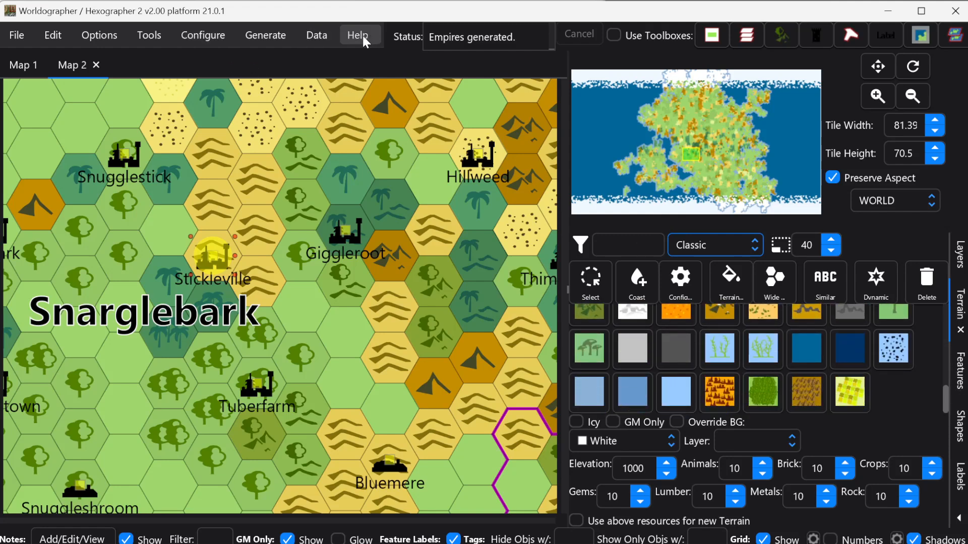
# Generate roads using curves in color #1a1a1a, excluding villages/forts and ruins
pyautogui.click(265, 38)
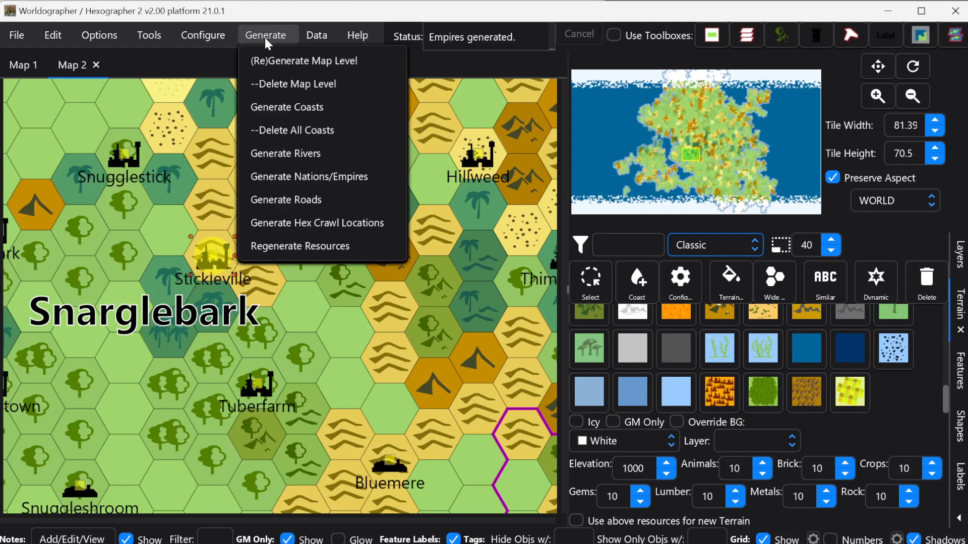
pyautogui.click(301, 198)
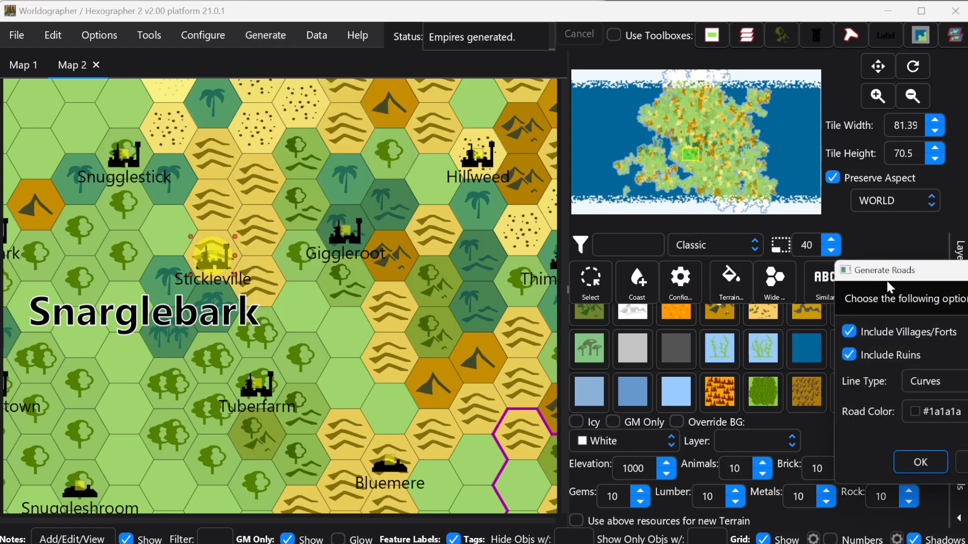
pyautogui.moveTo(893, 281); pyautogui.dragTo(418, 185)
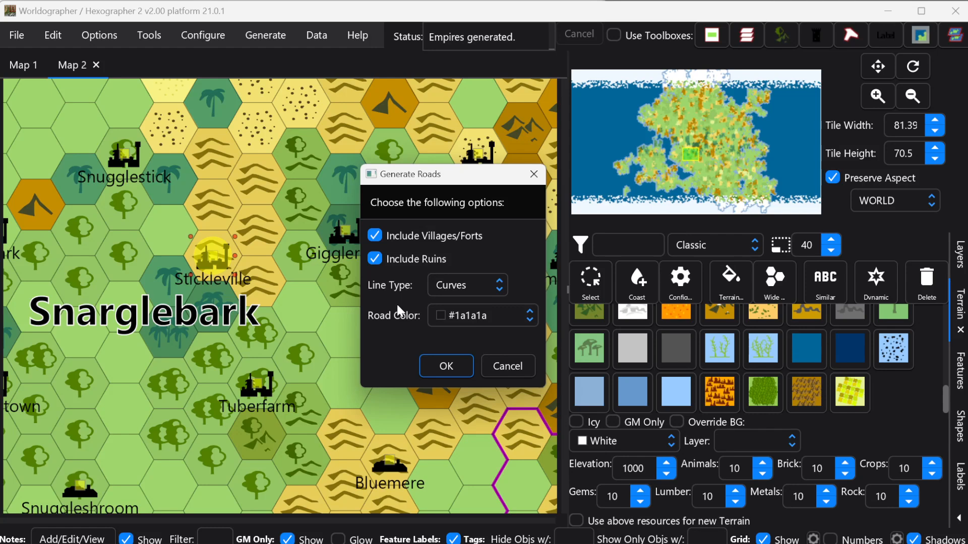
pyautogui.click(375, 259)
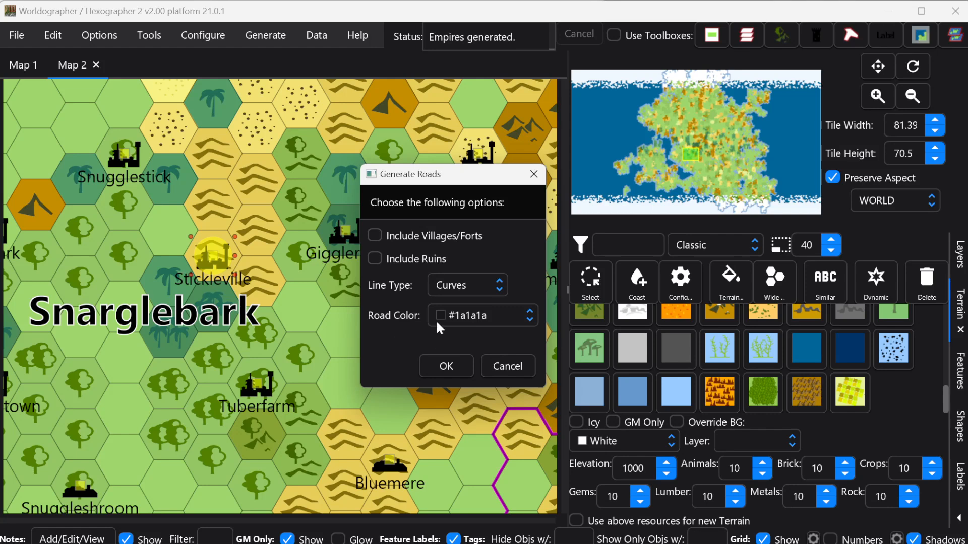
pyautogui.click(437, 291)
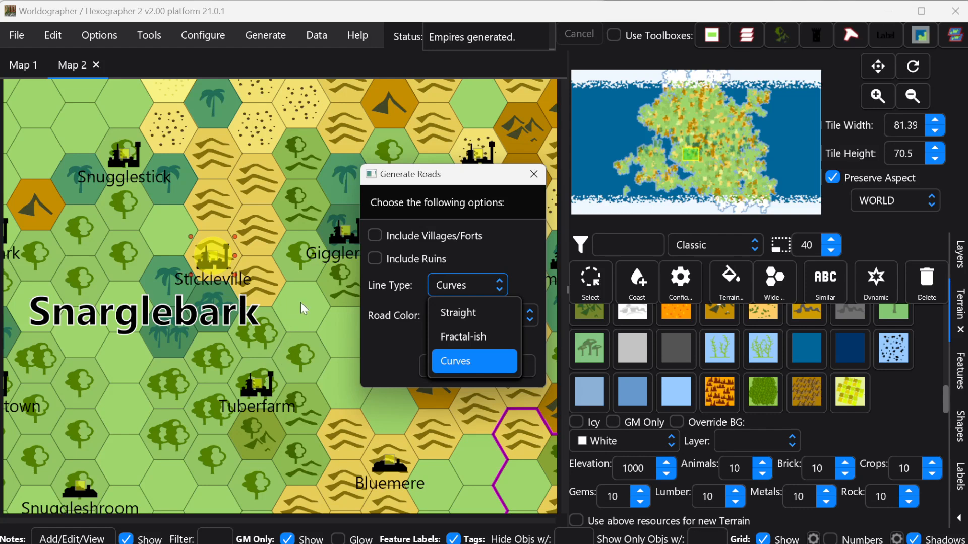
pyautogui.click(482, 363)
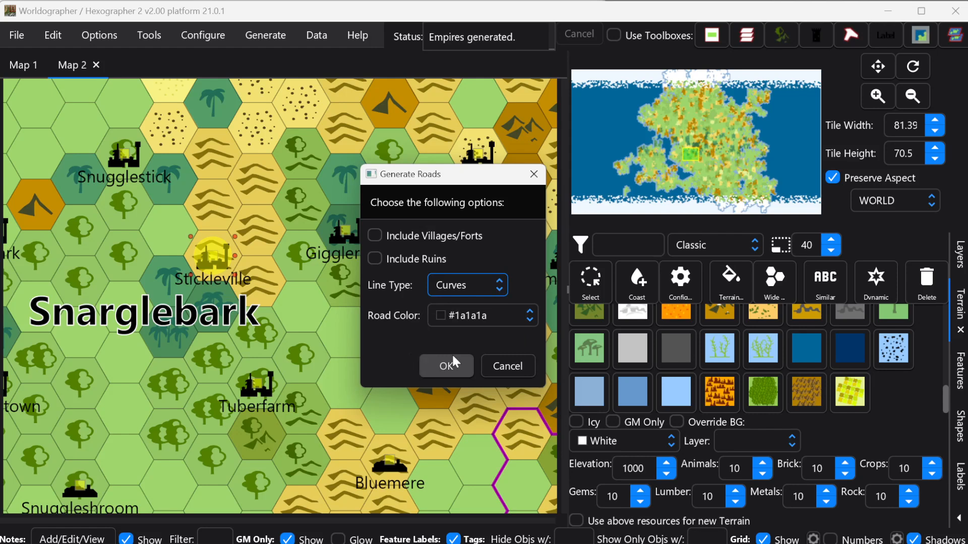
pyautogui.click(446, 369)
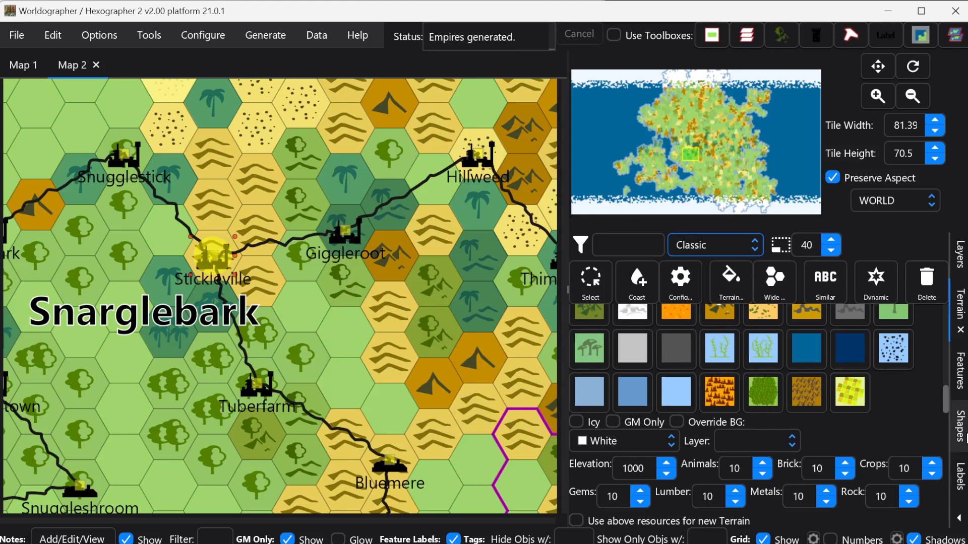
# Select the road between Stickleville and Giggleroot, adjust its curve control points just east of Stickleville, and leave shape selection
pyautogui.click(961, 428)
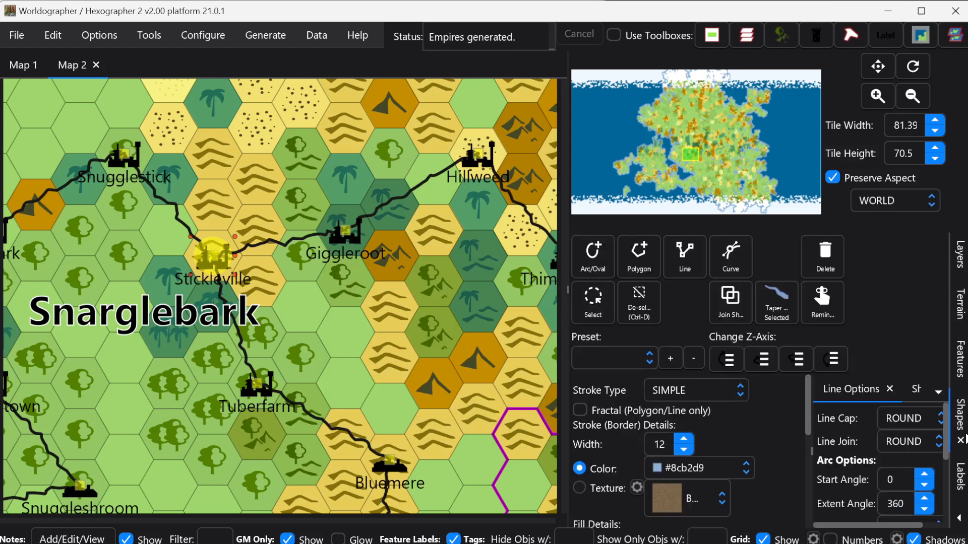
pyautogui.click(595, 302)
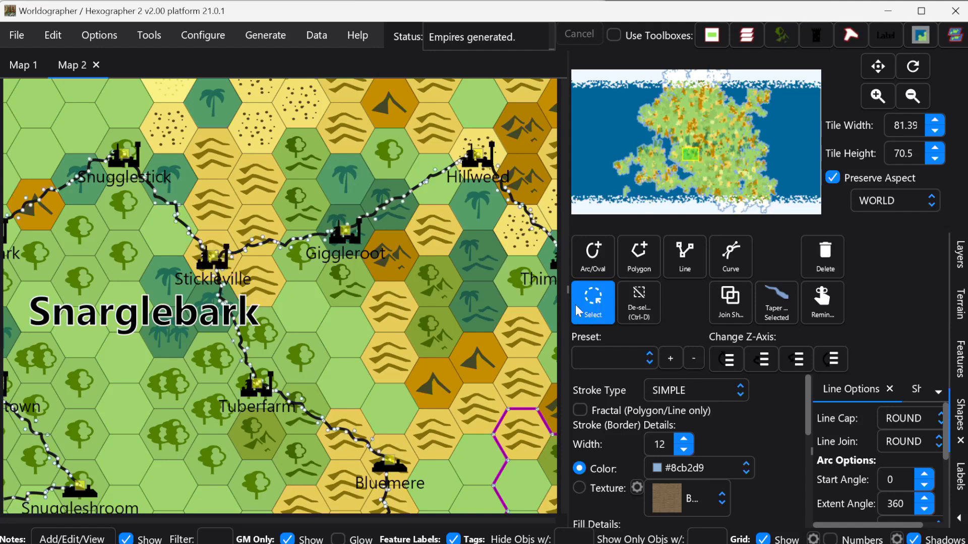
pyautogui.click(294, 239)
pyautogui.scroll(2, 288, 248)
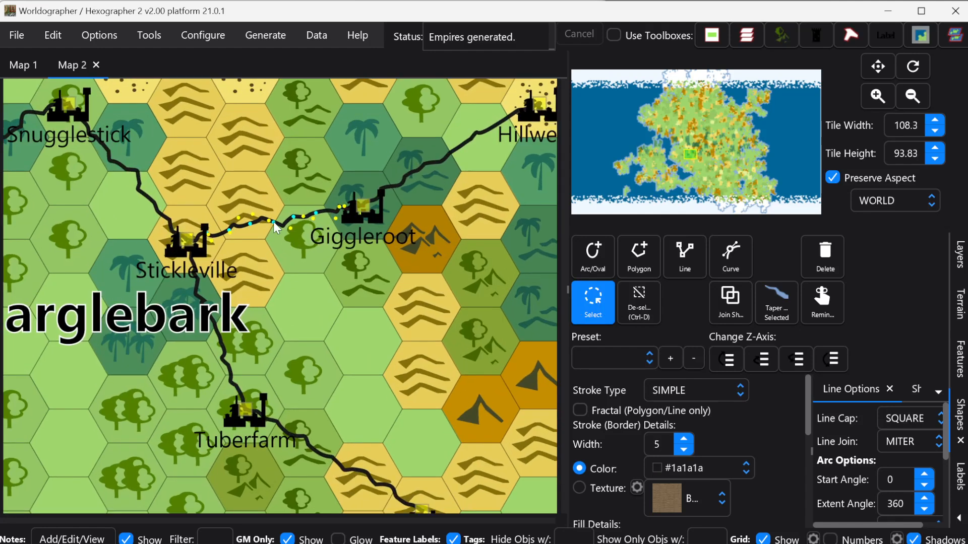
pyautogui.scroll(1, 273, 222)
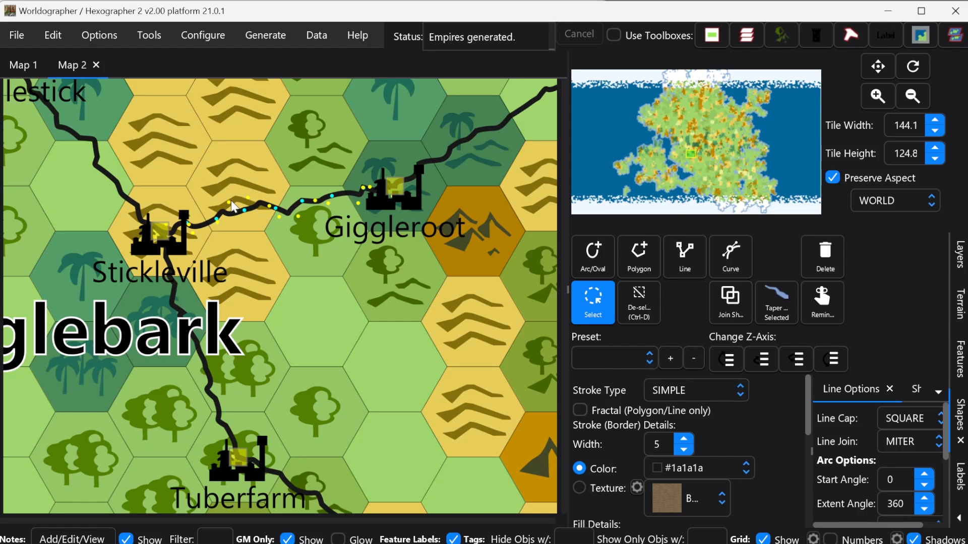
pyautogui.moveTo(229, 202); pyautogui.dragTo(235, 224)
pyautogui.moveTo(248, 218); pyautogui.dragTo(241, 207)
pyautogui.scroll(-1, 337, 260)
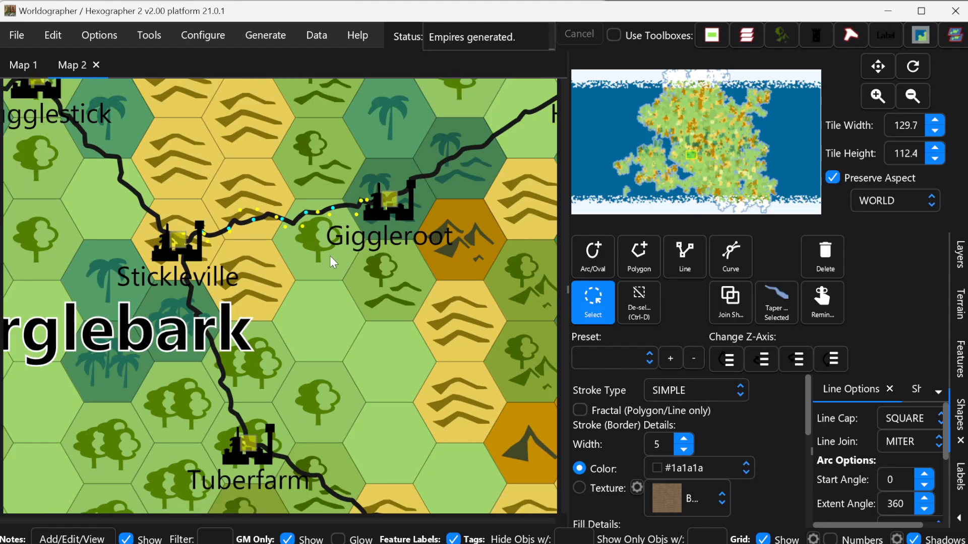
pyautogui.scroll(-4, 327, 257)
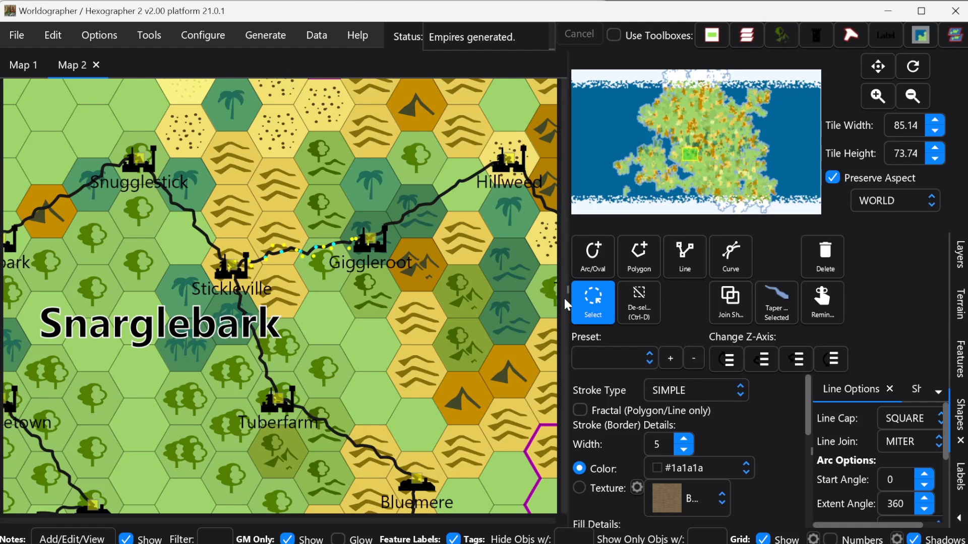
pyautogui.click(581, 298)
# Set up another road generation including villages/forts and ruins, with curves as line type and palette color #80801a
pyautogui.click(247, 37)
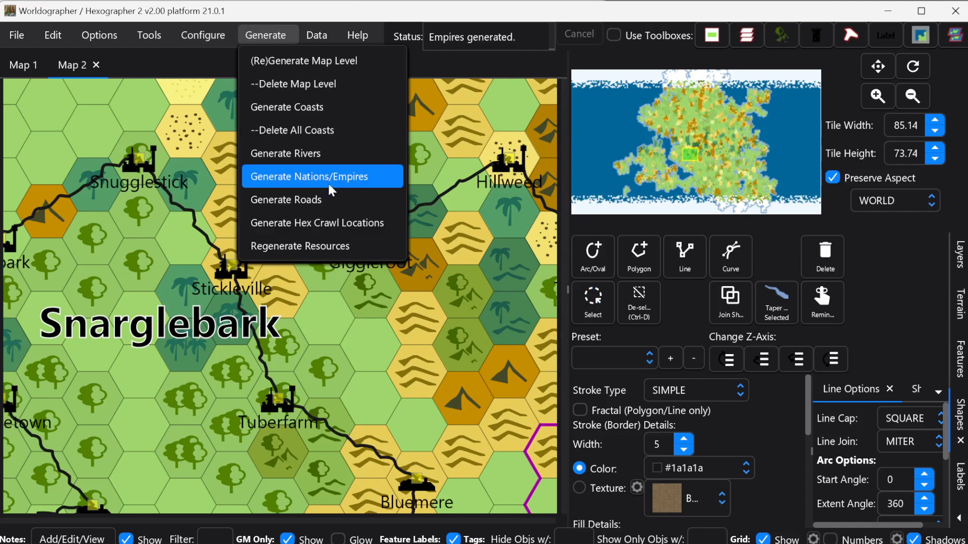
pyautogui.click(320, 197)
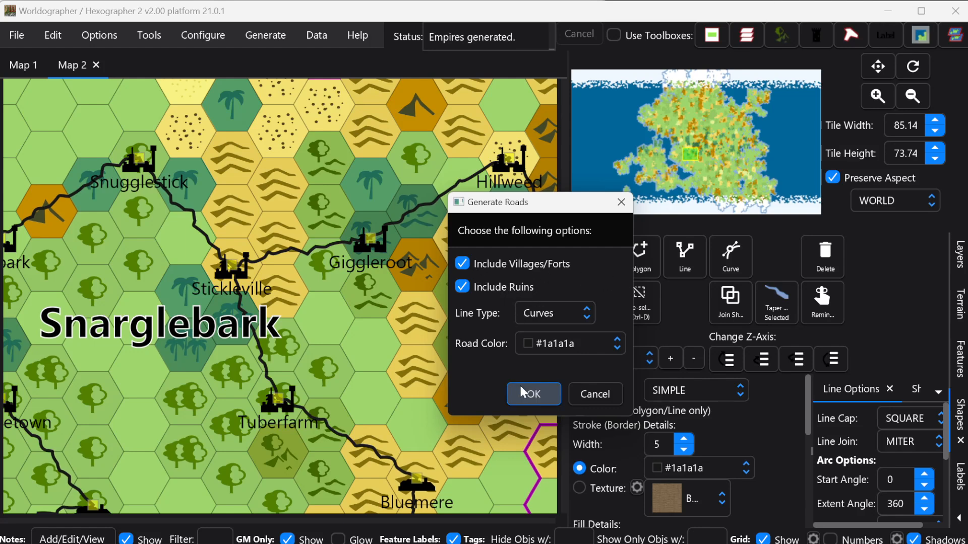
pyautogui.click(555, 346)
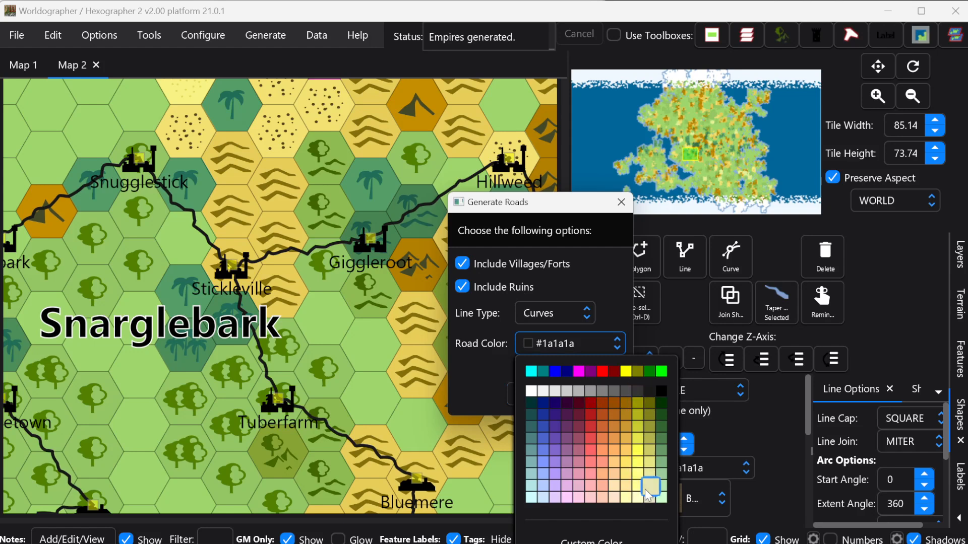
pyautogui.click(648, 443)
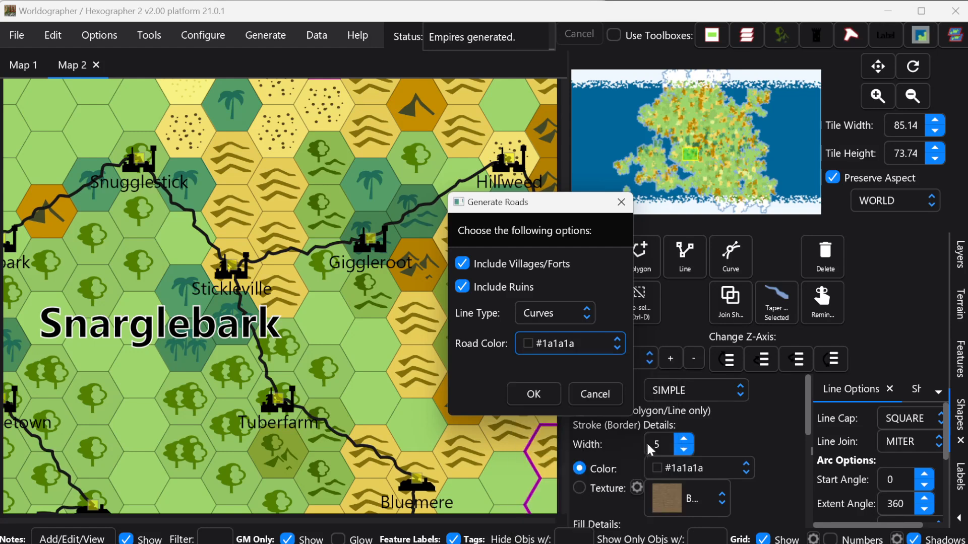
pyautogui.click(585, 340)
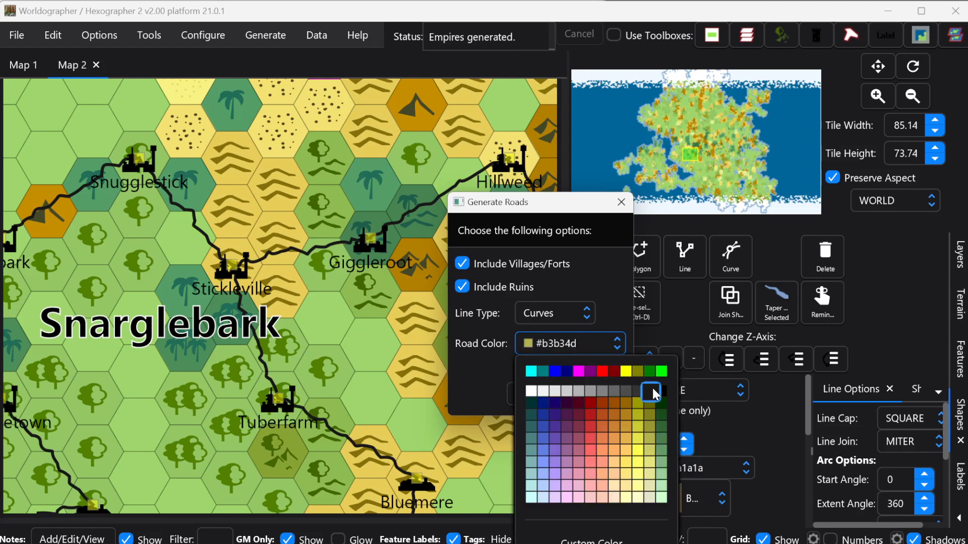
pyautogui.click(649, 406)
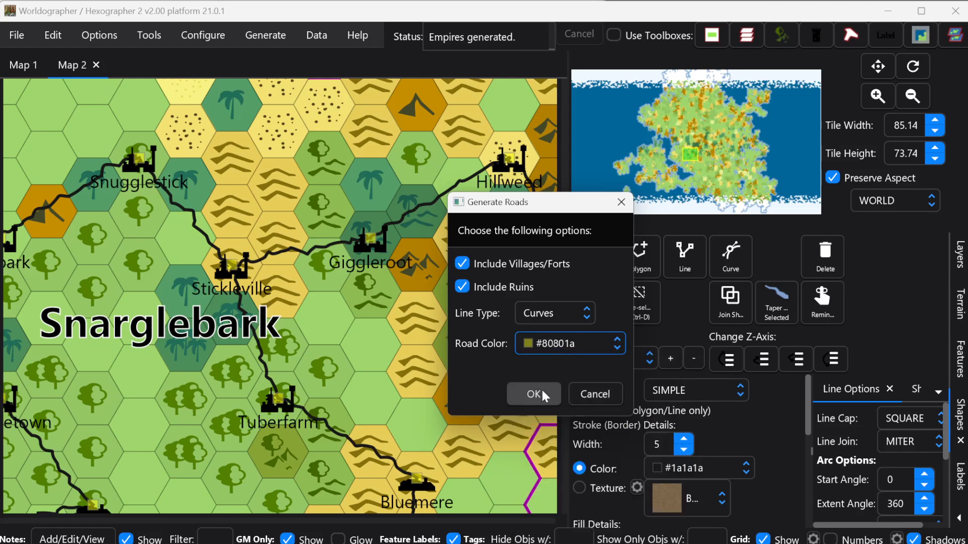
# Save a custom road color with hue 55, saturation 51% and brightness 84%, and generate the roads with it
pyautogui.click(545, 351)
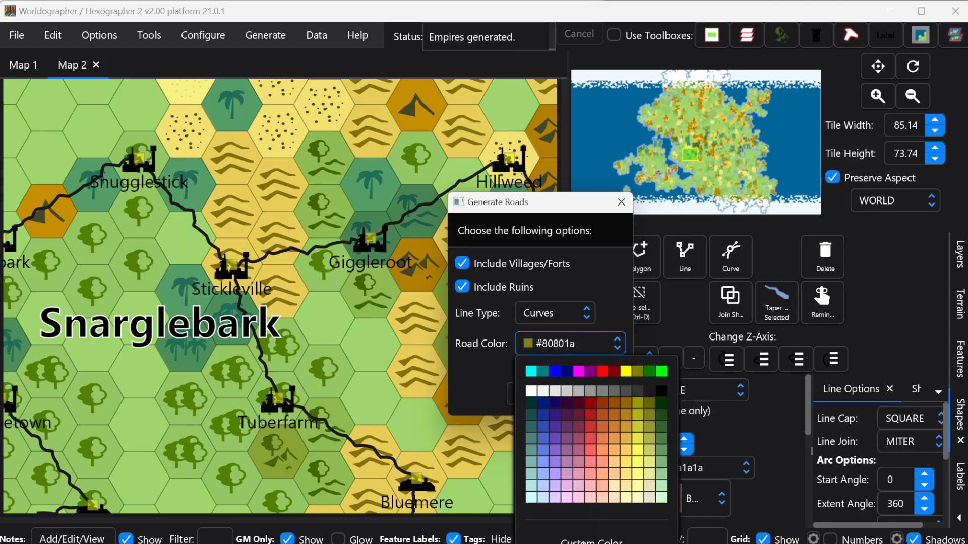
pyautogui.click(593, 539)
pyautogui.moveTo(863, 365); pyautogui.dragTo(383, 145)
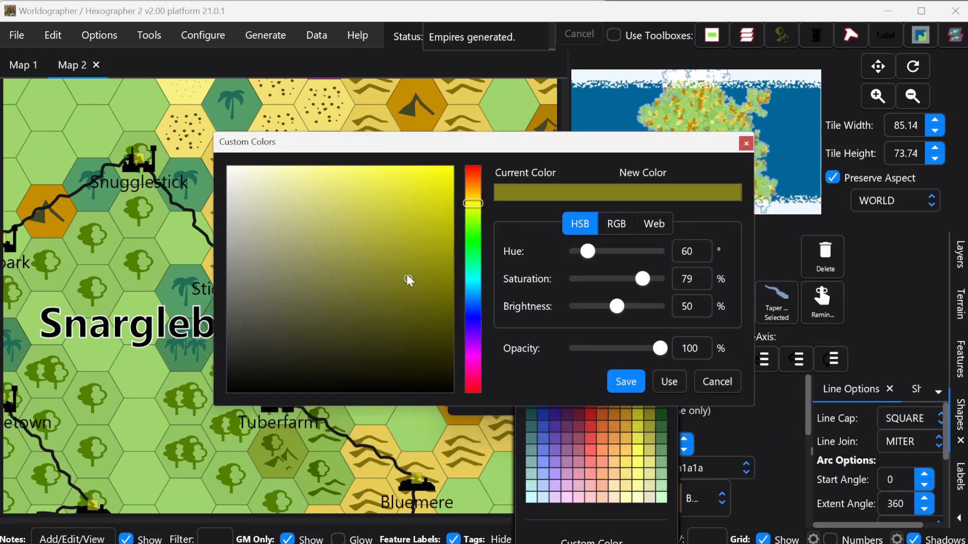
pyautogui.moveTo(407, 278); pyautogui.dragTo(311, 201)
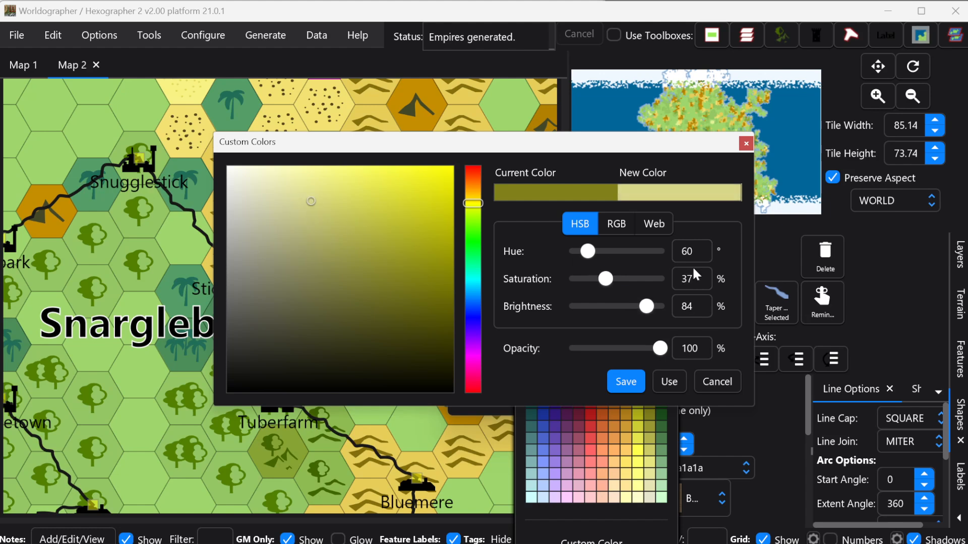
pyautogui.moveTo(606, 285)
pyautogui.mouseDown()
pyautogui.moveTo(629, 284)
pyautogui.moveTo(621, 288)
pyautogui.mouseUp()
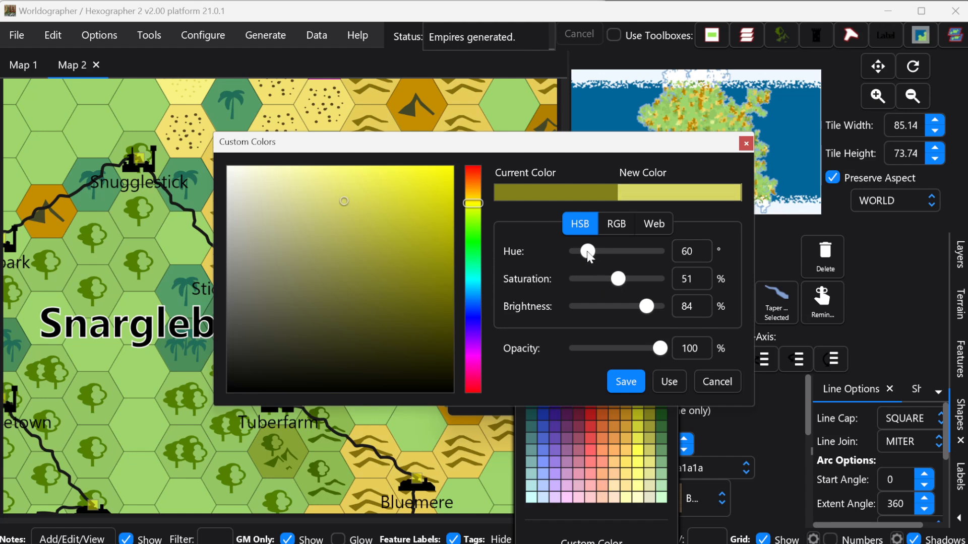
pyautogui.moveTo(588, 252); pyautogui.dragTo(587, 250)
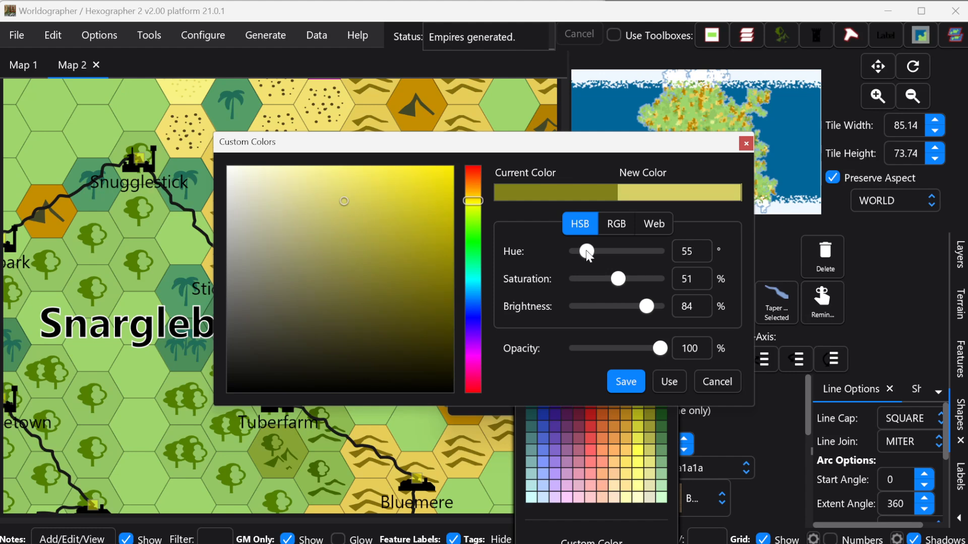
pyautogui.click(626, 382)
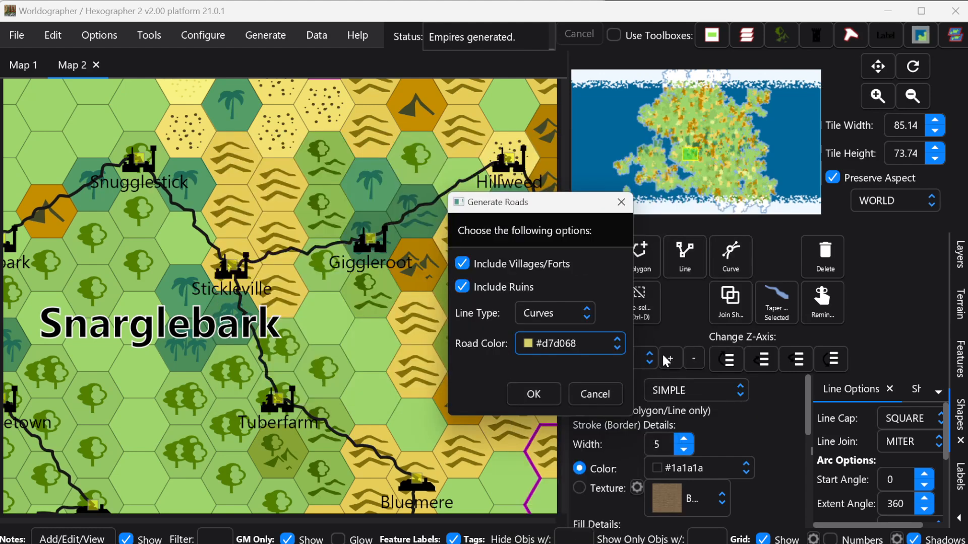
pyautogui.click(524, 395)
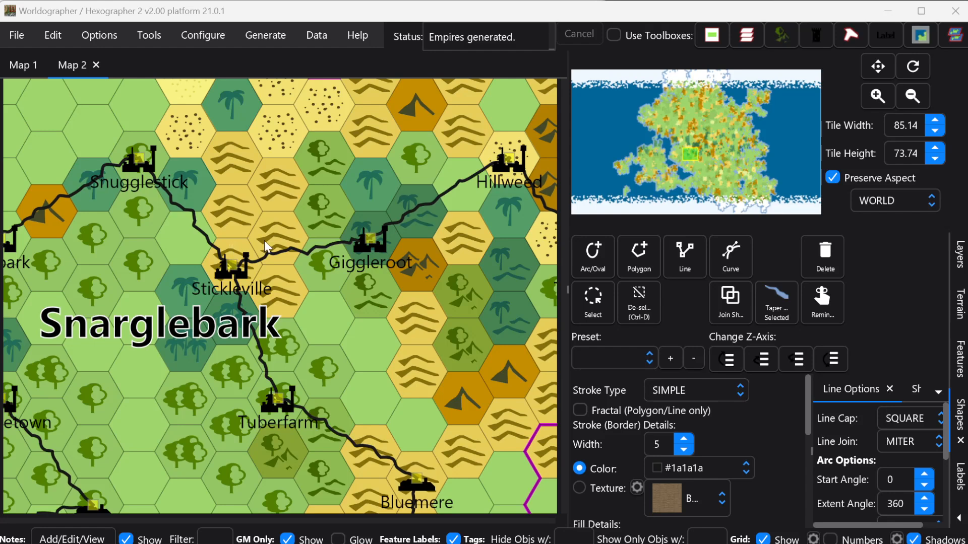
# Inspect the light-colored roads linking the villages near Snugglesap and Thimbleseed to the main road network
pyautogui.scroll(-4, 264, 238)
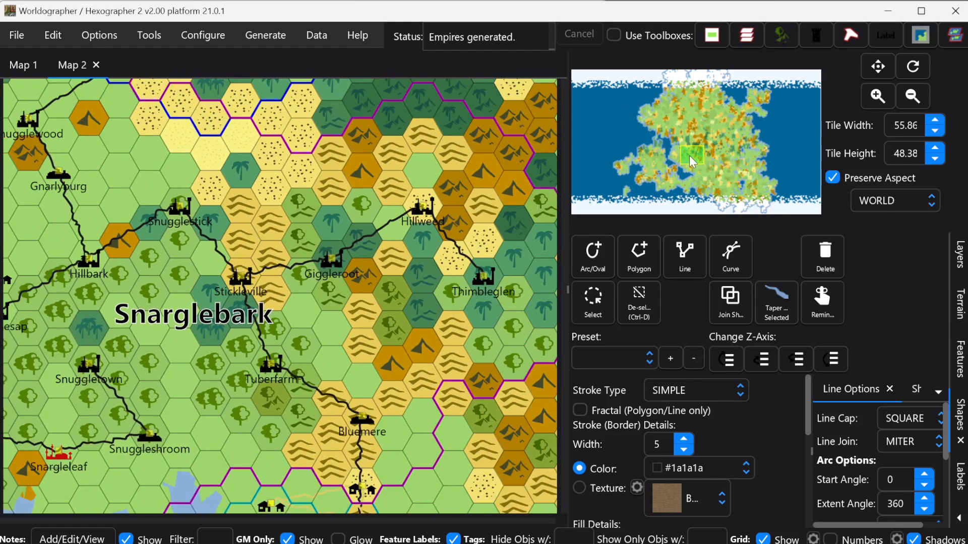
pyautogui.moveTo(688, 156); pyautogui.dragTo(684, 156)
pyautogui.scroll(2, 158, 282)
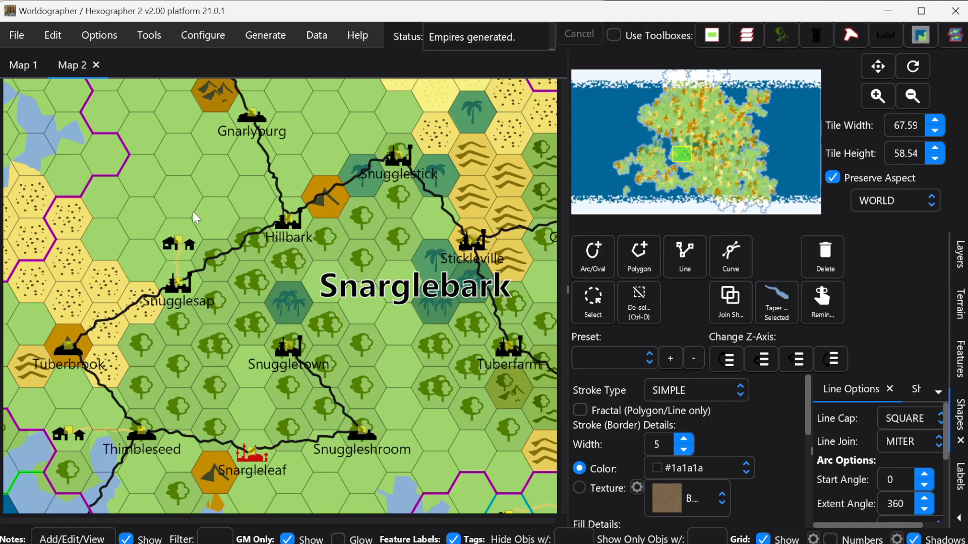
pyautogui.scroll(2, 83, 424)
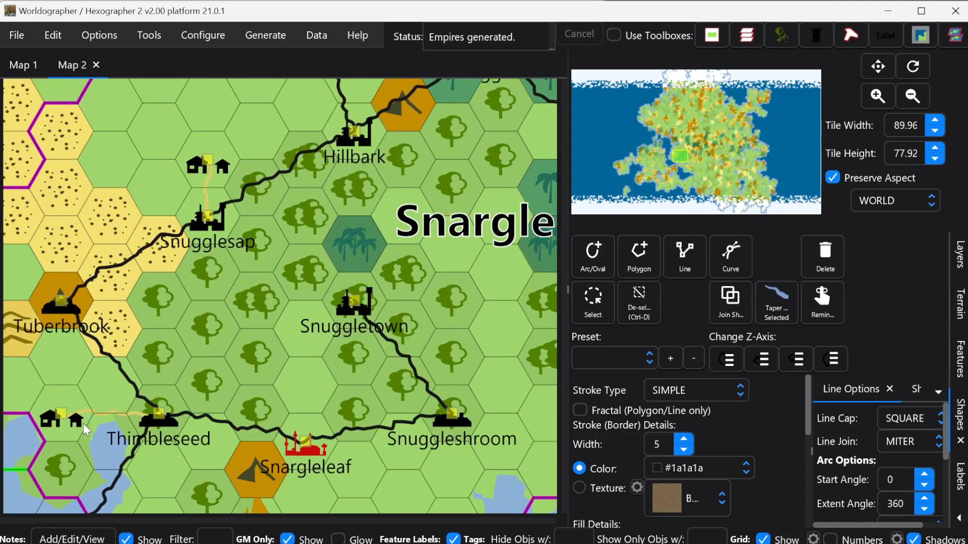
pyautogui.scroll(-3, 84, 433)
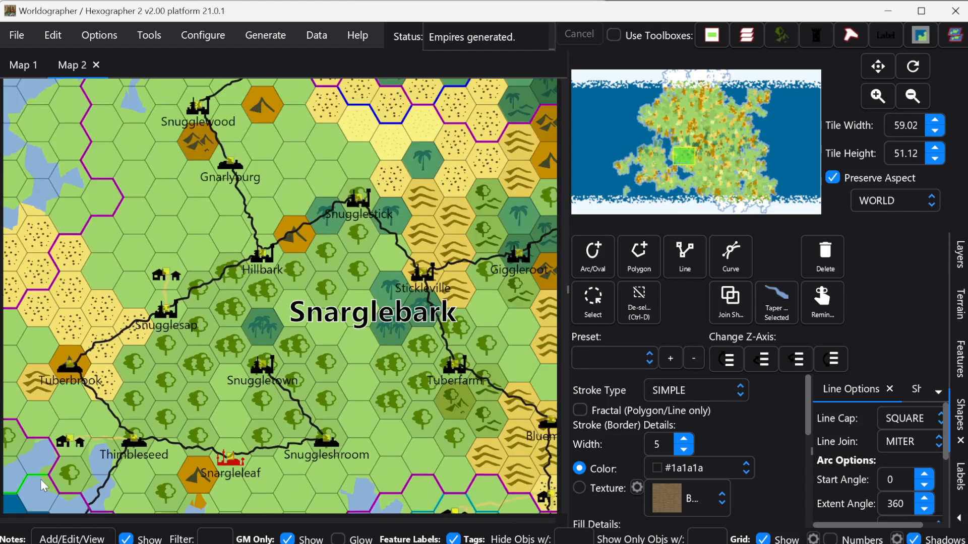
# Turn on note viewing, toggle note visibility off and on, and read the details in Snargleleaf's capital note before closing it
pyautogui.click(58, 532)
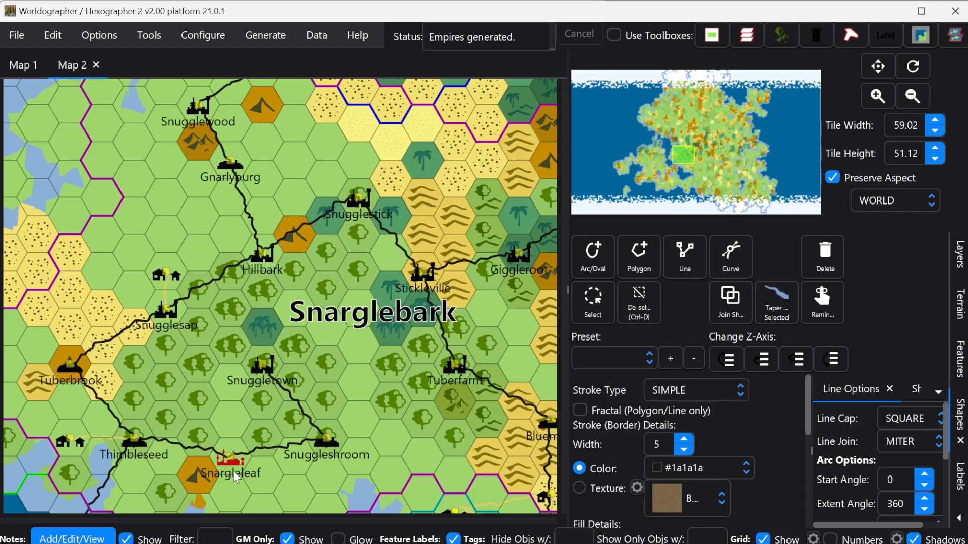
pyautogui.click(127, 540)
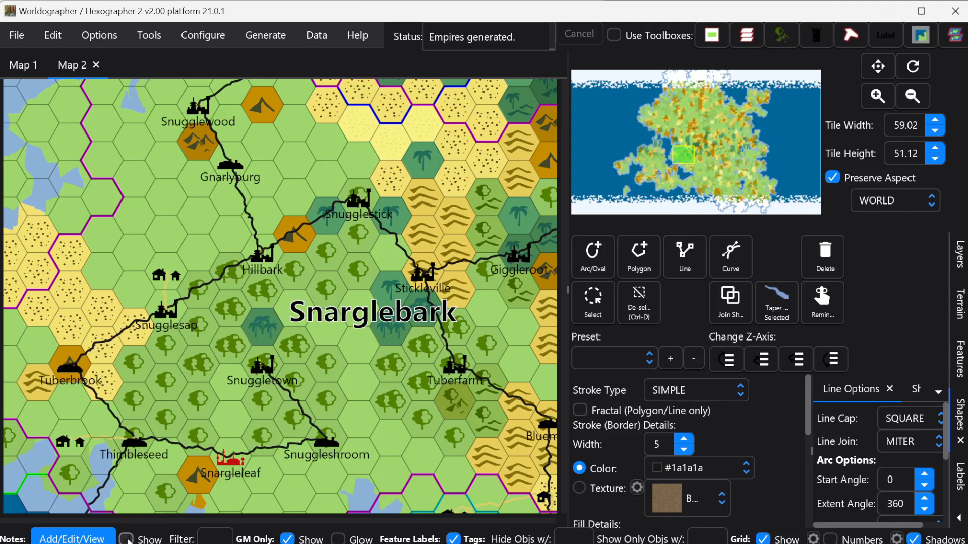
pyautogui.click(127, 540)
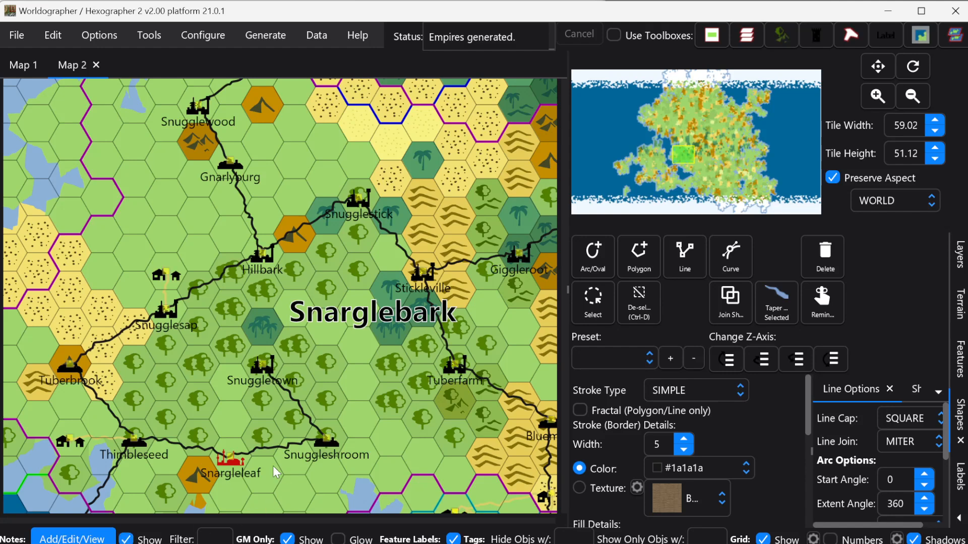
pyautogui.click(228, 458)
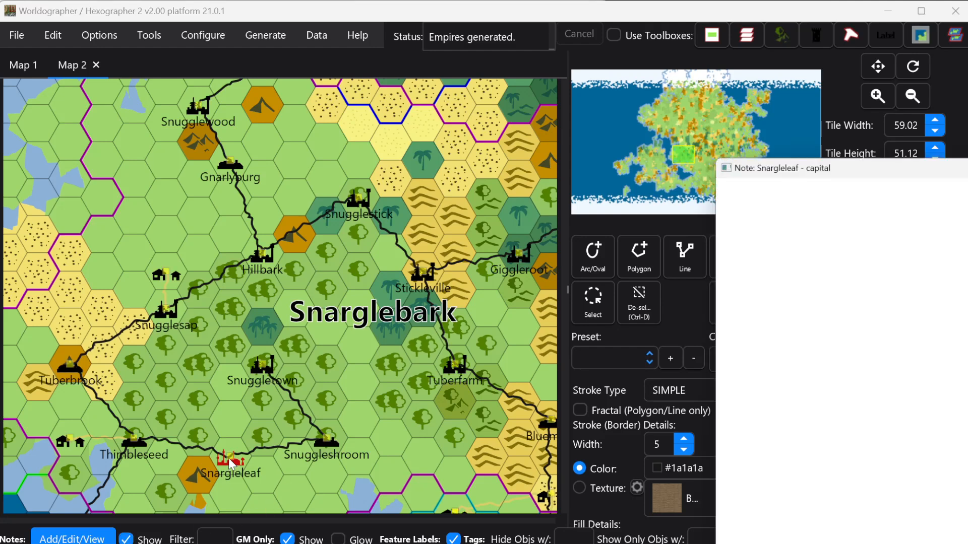
pyautogui.moveTo(967, 169); pyautogui.dragTo(566, 46)
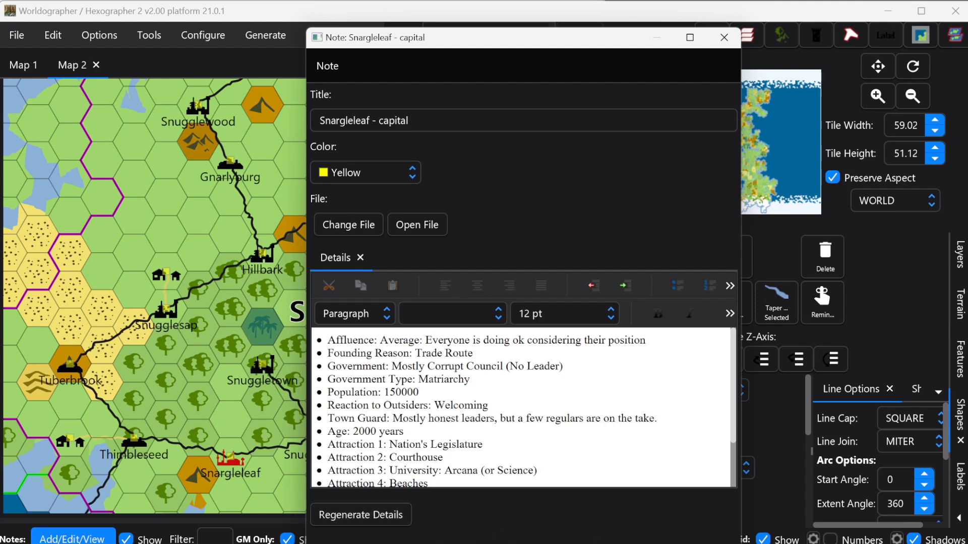
pyautogui.press('Escape')
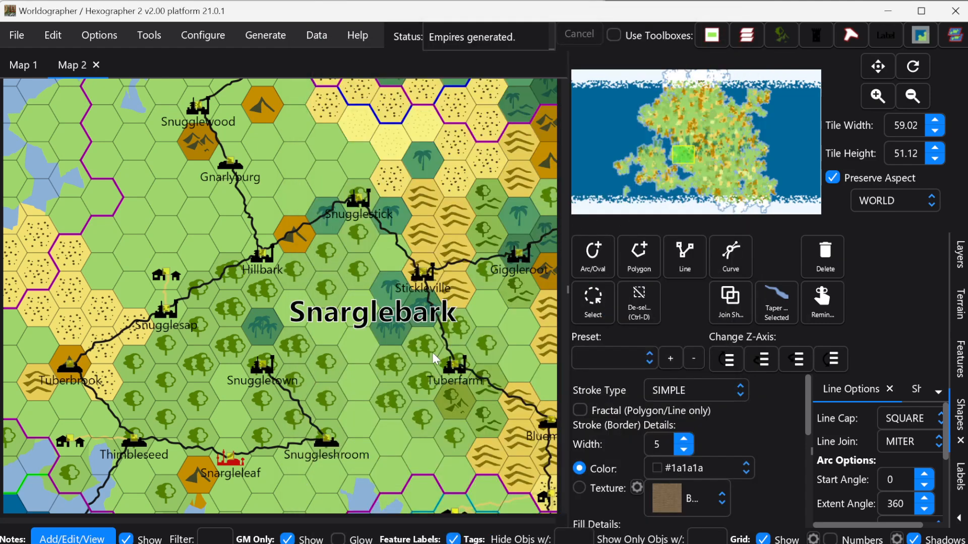
# Create a Continent level below the World map with 6 tiles across per parent tile
pyautogui.scroll(-5, 421, 377)
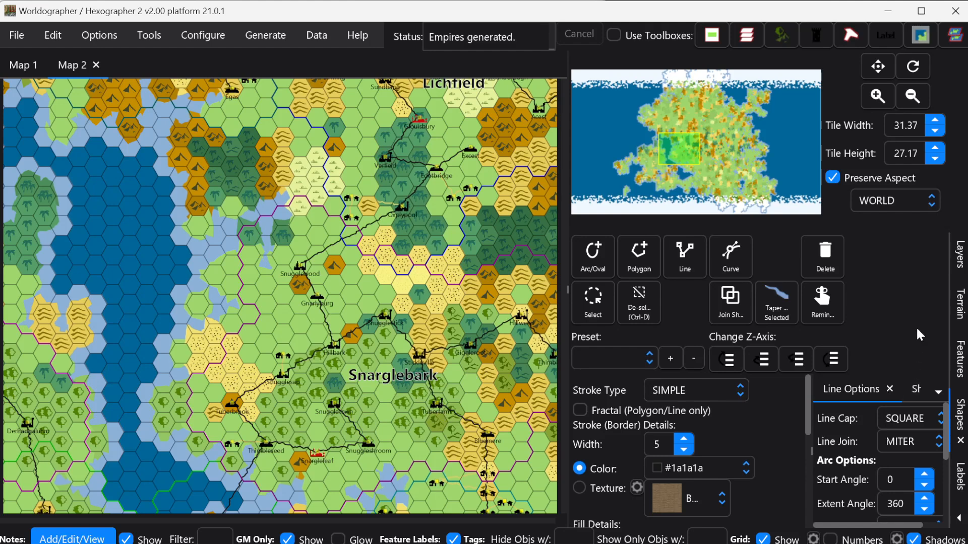
pyautogui.click(909, 201)
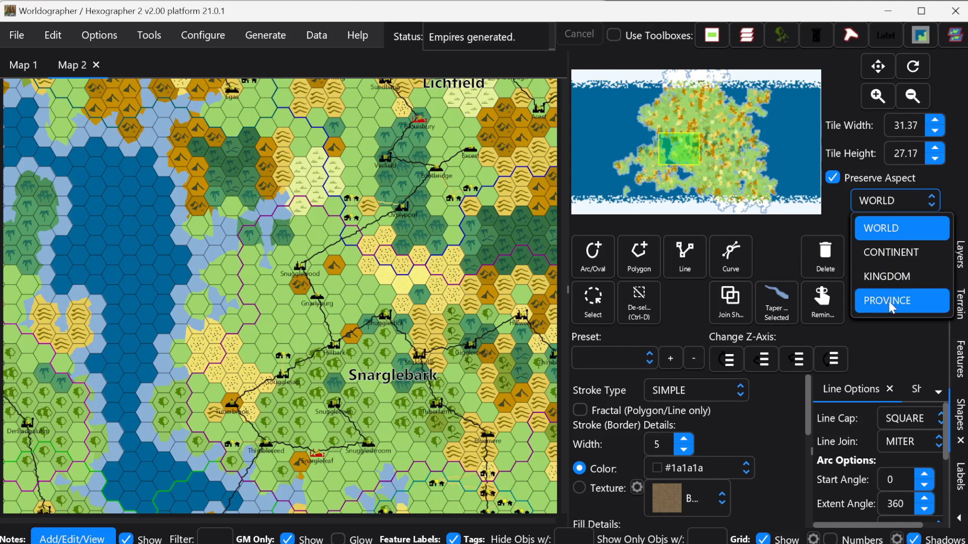
pyautogui.click(886, 252)
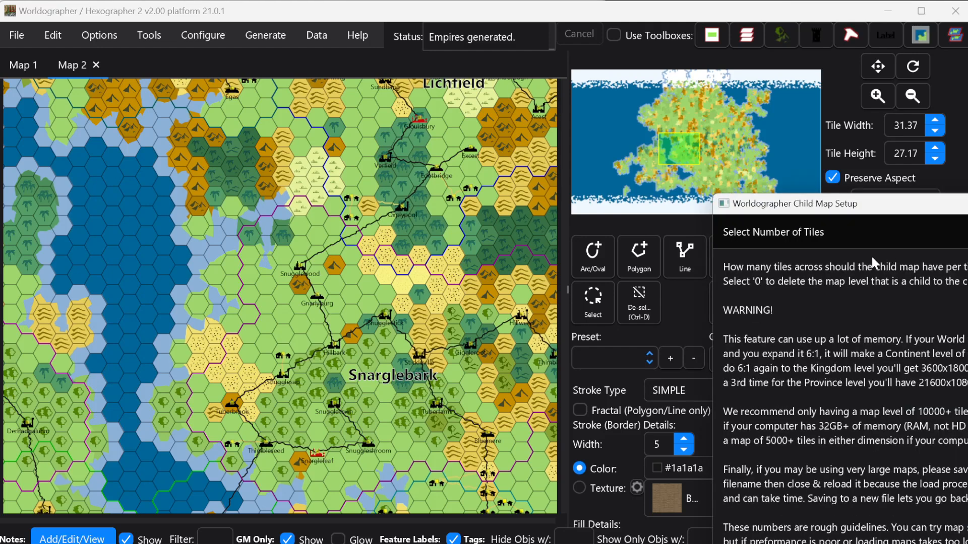
pyautogui.moveTo(880, 219); pyautogui.dragTo(487, 95)
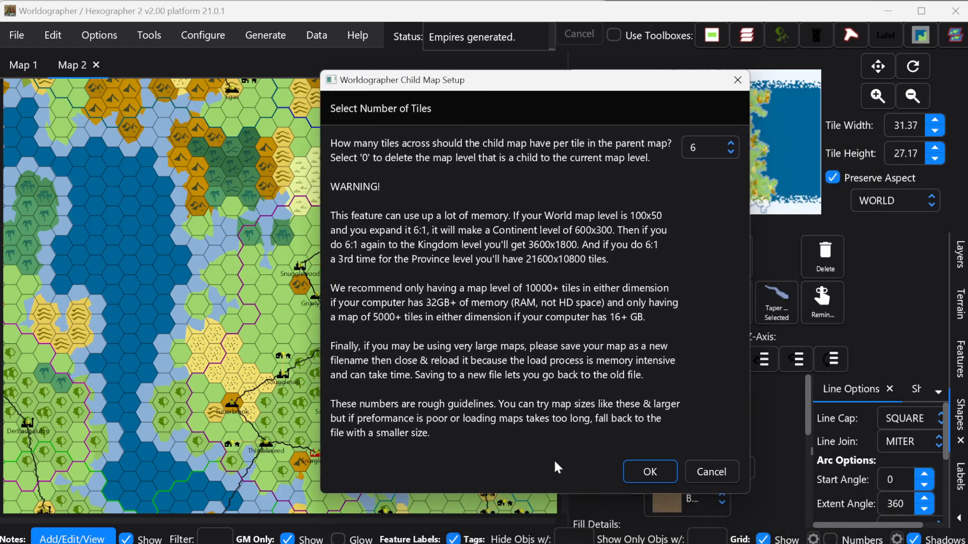
pyautogui.click(637, 473)
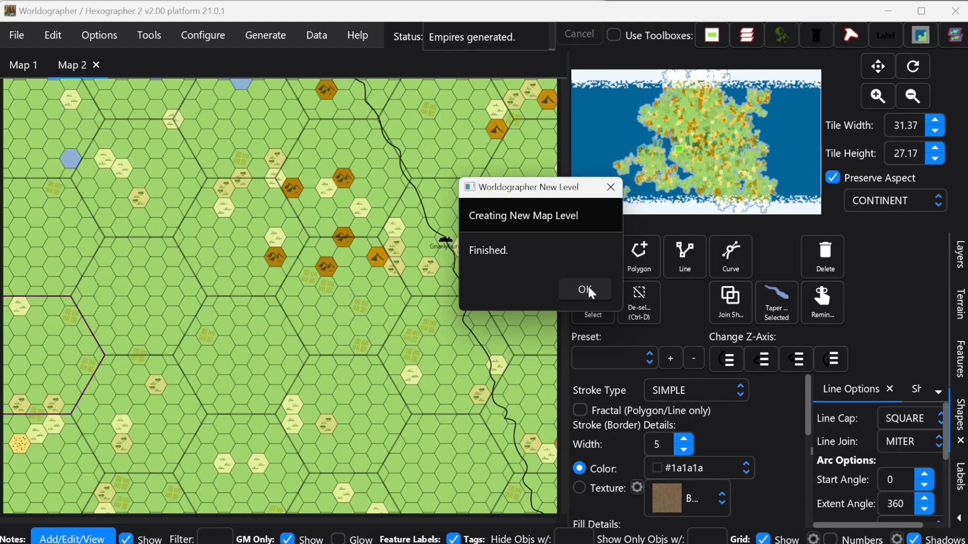
pyautogui.click(588, 286)
# Examine the Continent level's finer terrain, roads and settlements southeast of Snarglebark, particularly around Bluemere
pyautogui.scroll(-5, 350, 253)
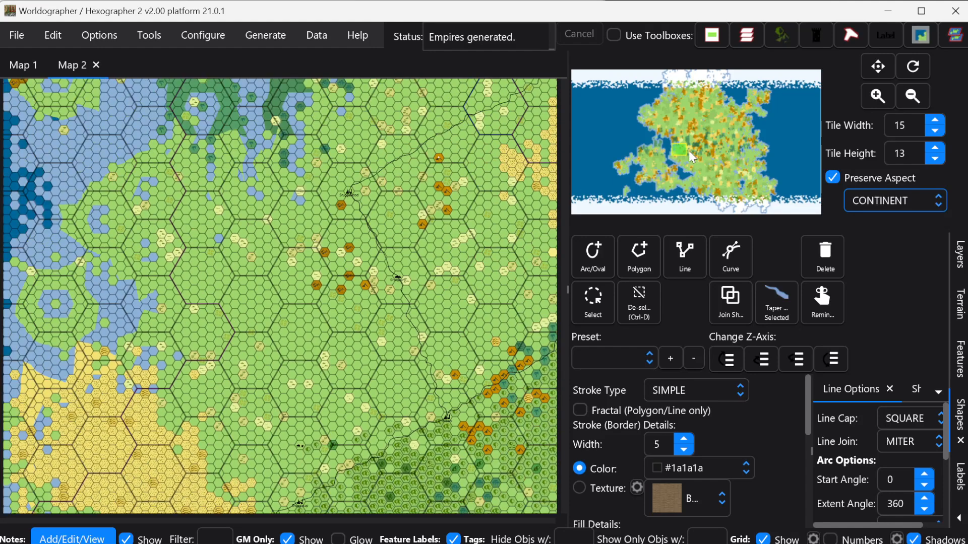
pyautogui.moveTo(679, 148); pyautogui.dragTo(691, 158)
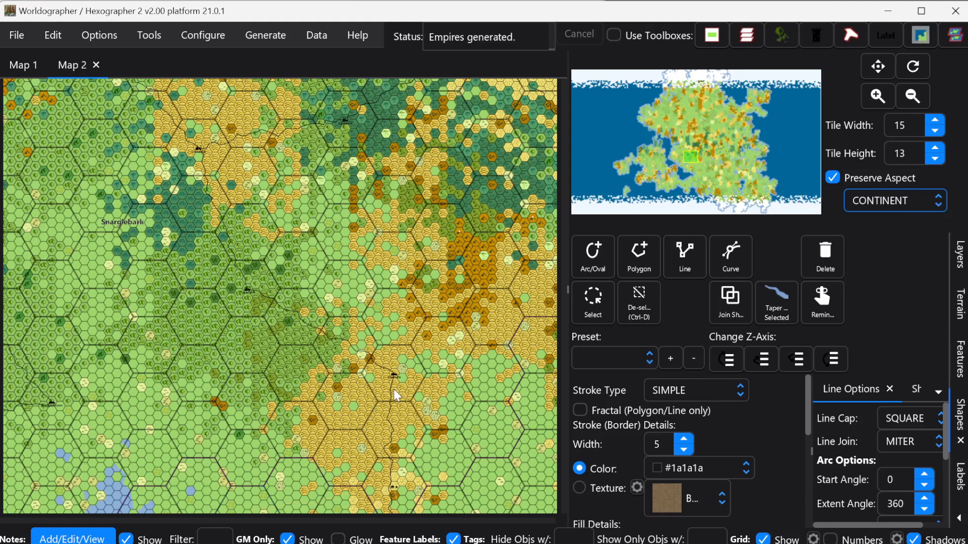
pyautogui.scroll(5, 395, 389)
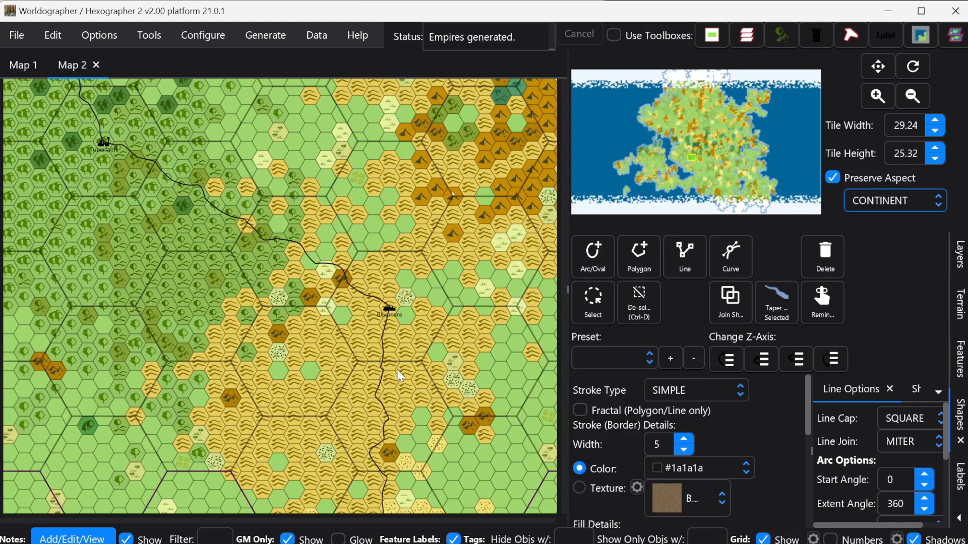
pyautogui.scroll(2, 398, 371)
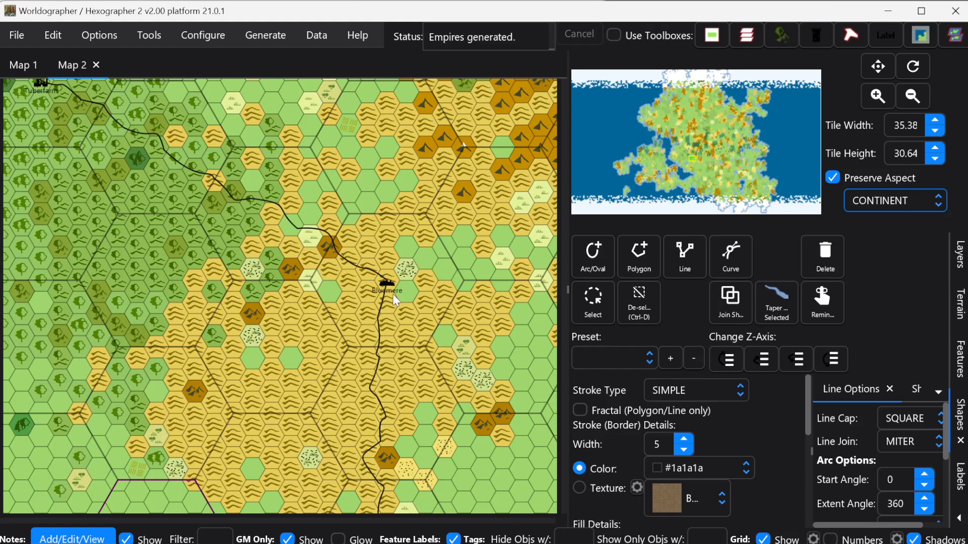
pyautogui.scroll(2, 392, 294)
pyautogui.scroll(-2, 392, 294)
pyautogui.scroll(-4, 389, 301)
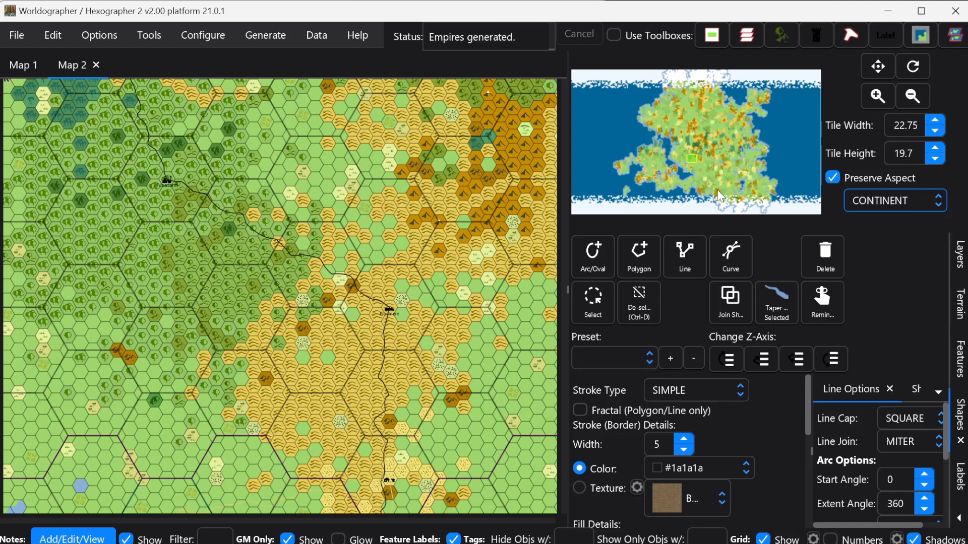
# Return to the World level and view the nations and settlements around Durtle
pyautogui.click(907, 197)
pyautogui.click(908, 226)
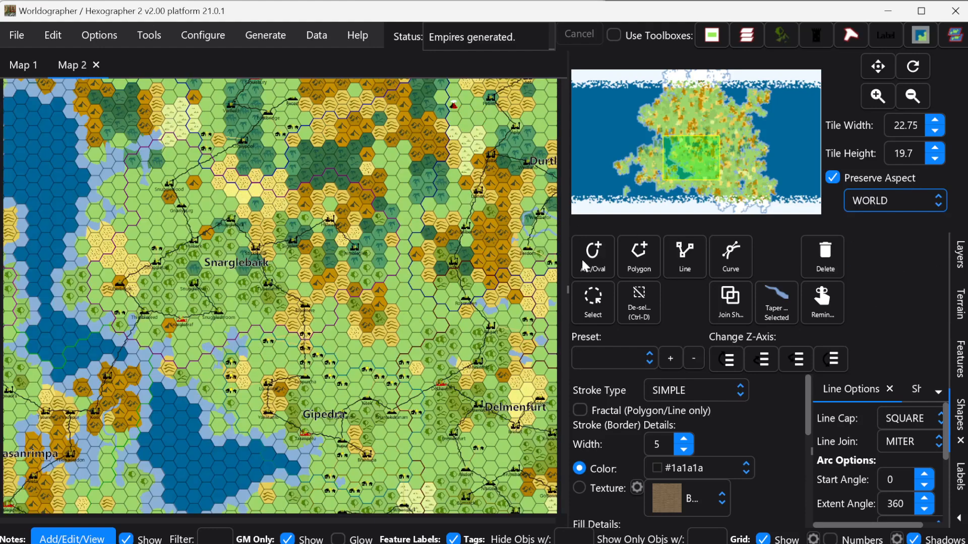
pyautogui.moveTo(700, 151)
pyautogui.mouseDown()
pyautogui.moveTo(717, 145)
pyautogui.moveTo(715, 153)
pyautogui.mouseUp()
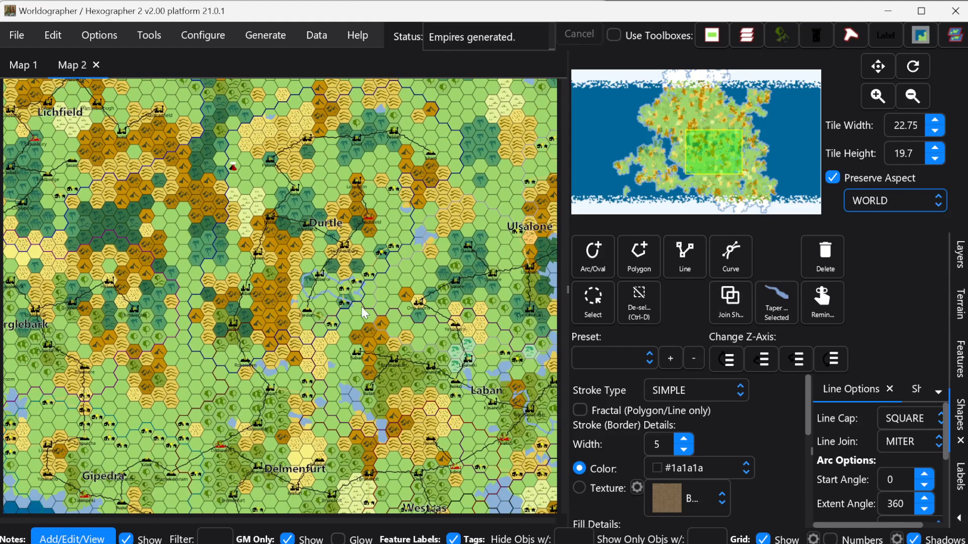
pyautogui.scroll(1, 366, 285)
pyautogui.scroll(2, 366, 284)
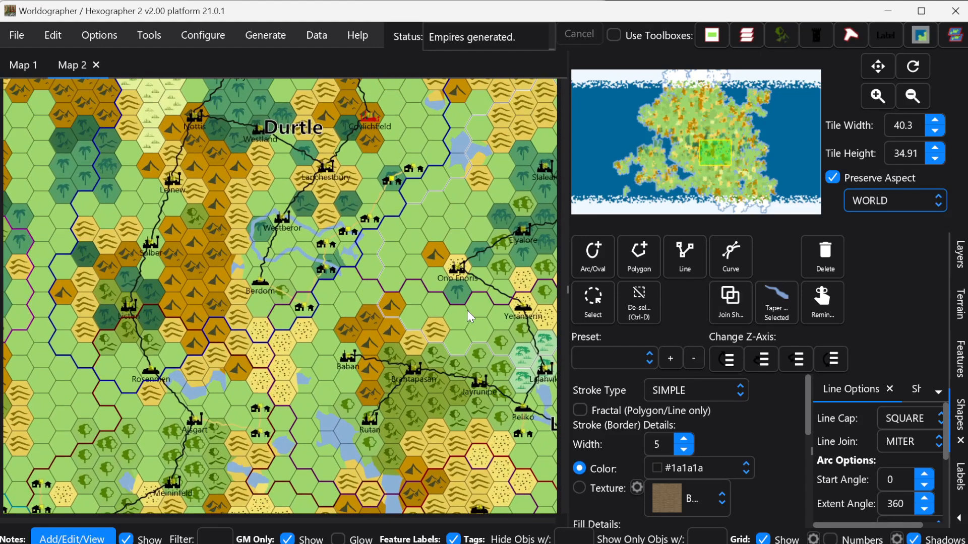